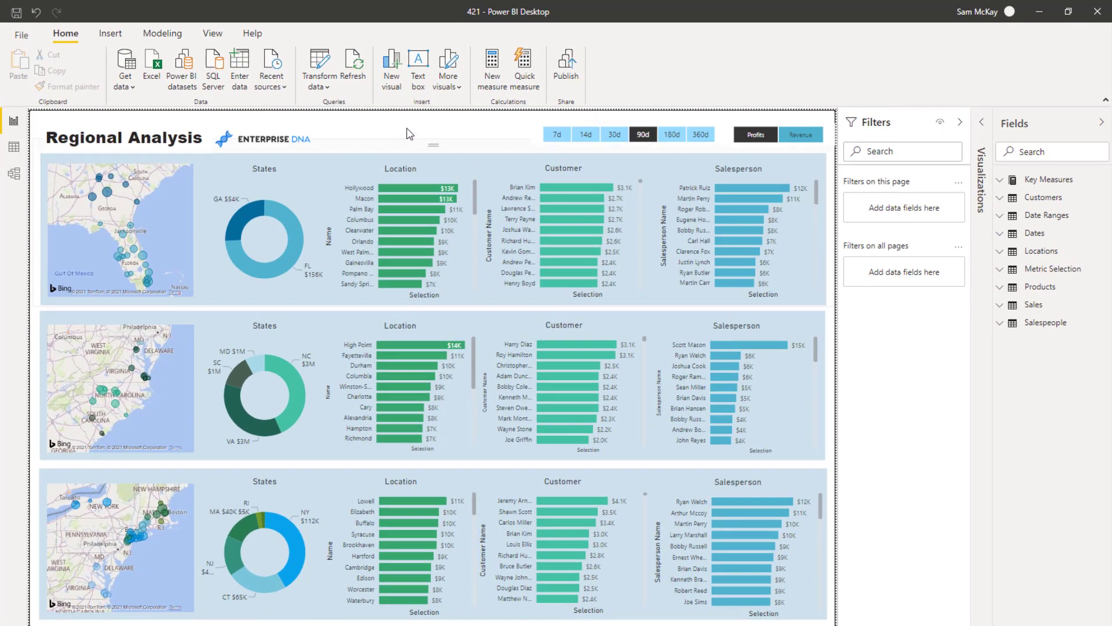
Step: Show the model diagram with the Properties pane collapsed and the Dates table repositioned neatly
{"action": "left_click", "coordinate": [14, 174]}
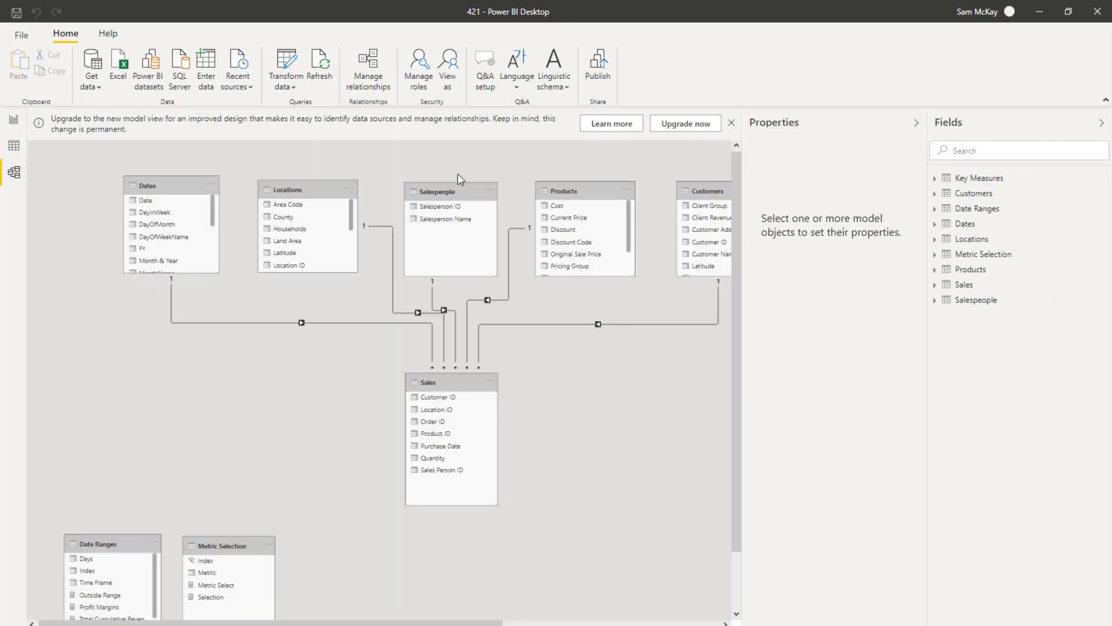
{"action": "left_click", "coordinate": [917, 121]}
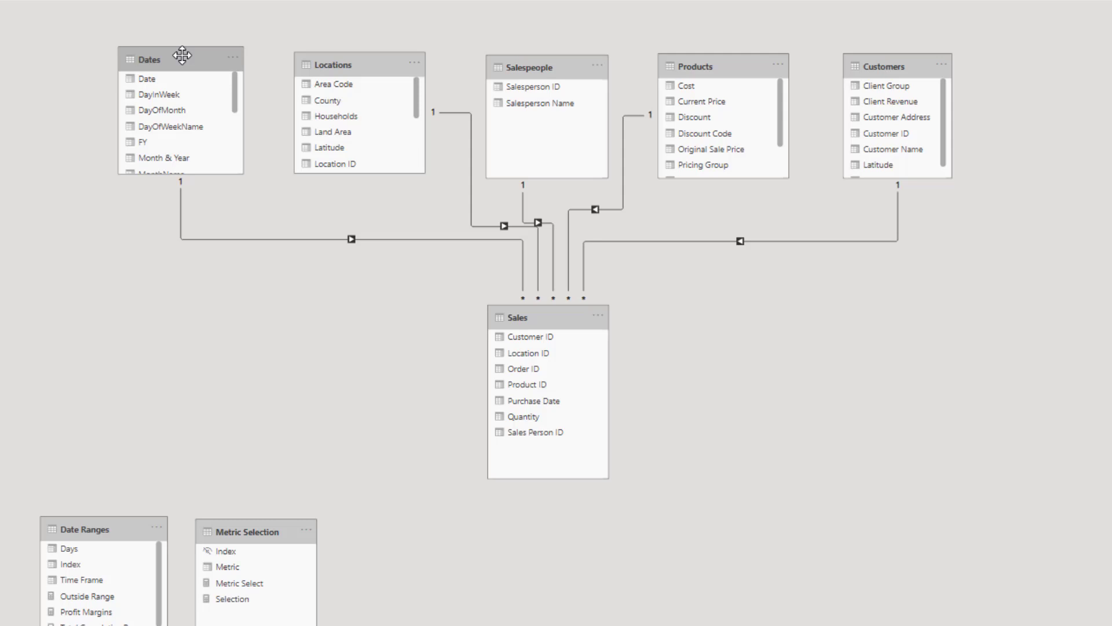
{"action": "left_click_drag", "start_coordinate": [185, 67], "coordinate": [178, 76]}
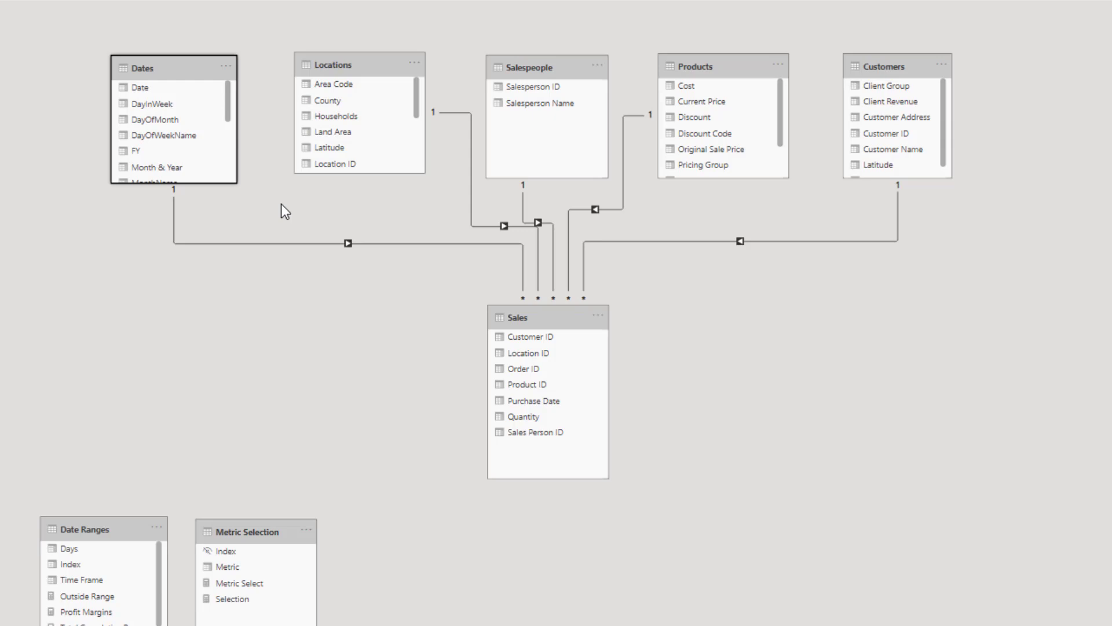
{"action": "left_click_drag", "start_coordinate": [178, 70], "coordinate": [186, 66]}
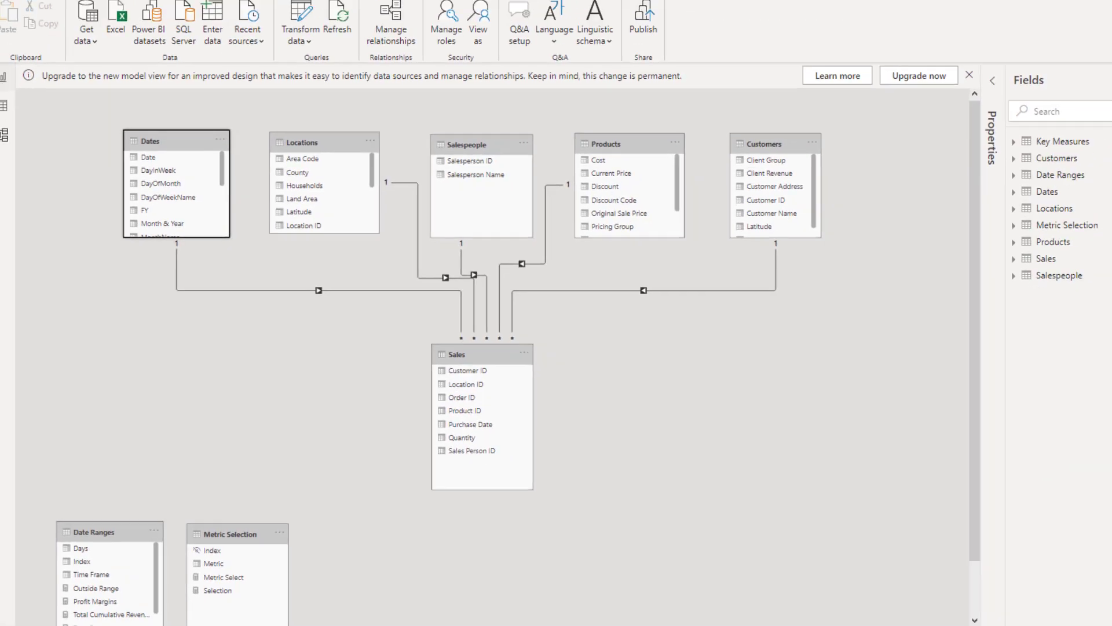
Step: On the Regional Analysis page, set the slicers to the 30d time frame and Revenue
{"action": "left_click", "coordinate": [9, 123]}
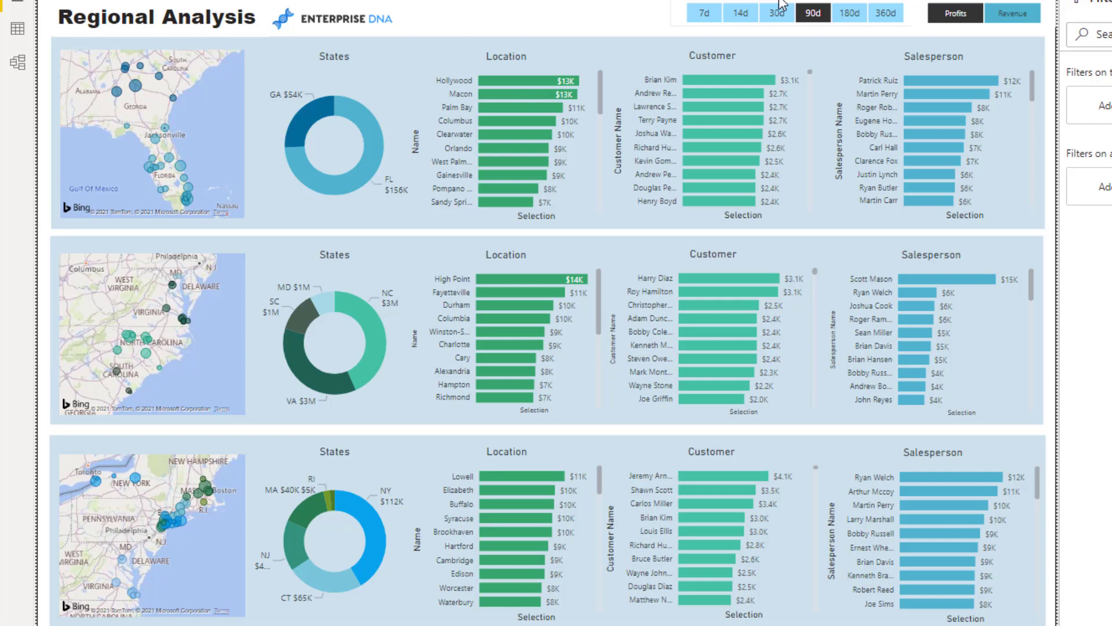
{"action": "left_click", "coordinate": [778, 13]}
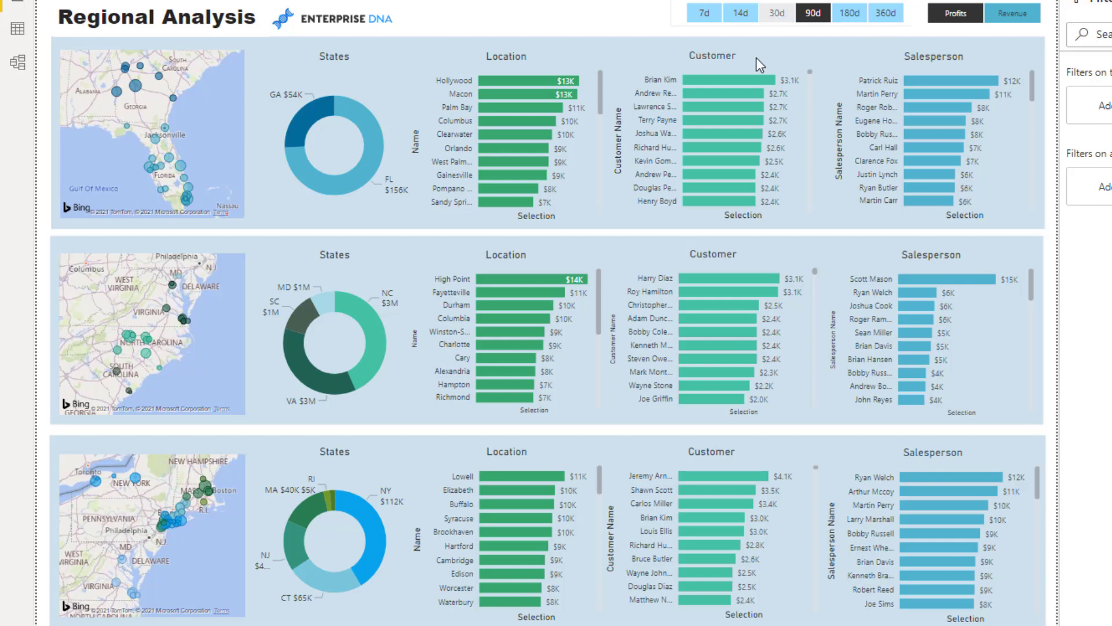
{"action": "left_click", "coordinate": [1013, 19]}
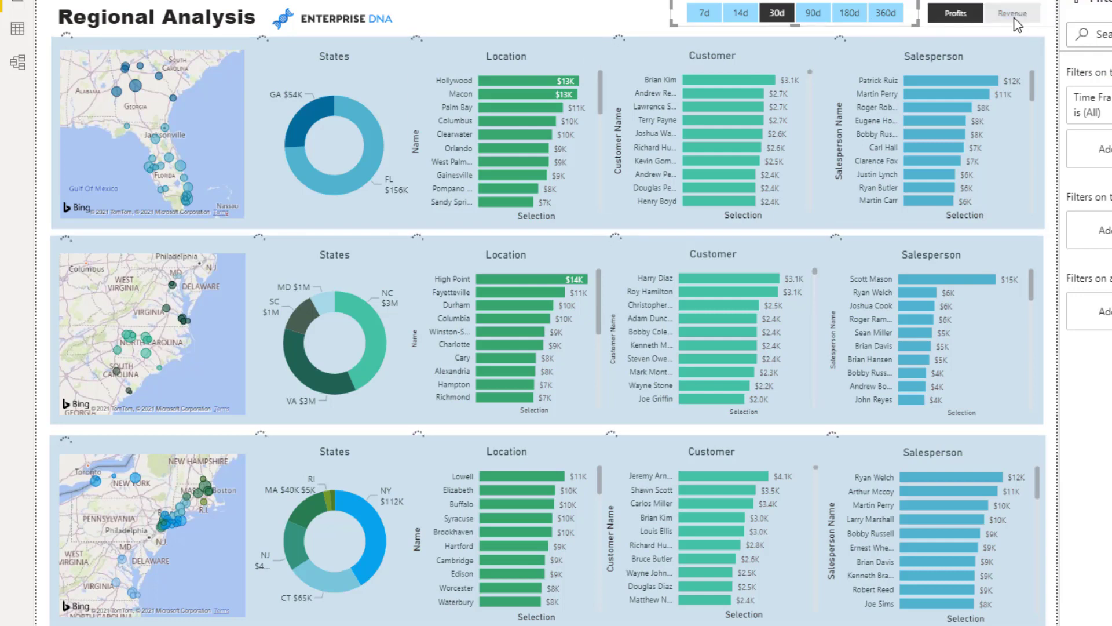
{"action": "left_click", "coordinate": [1015, 17]}
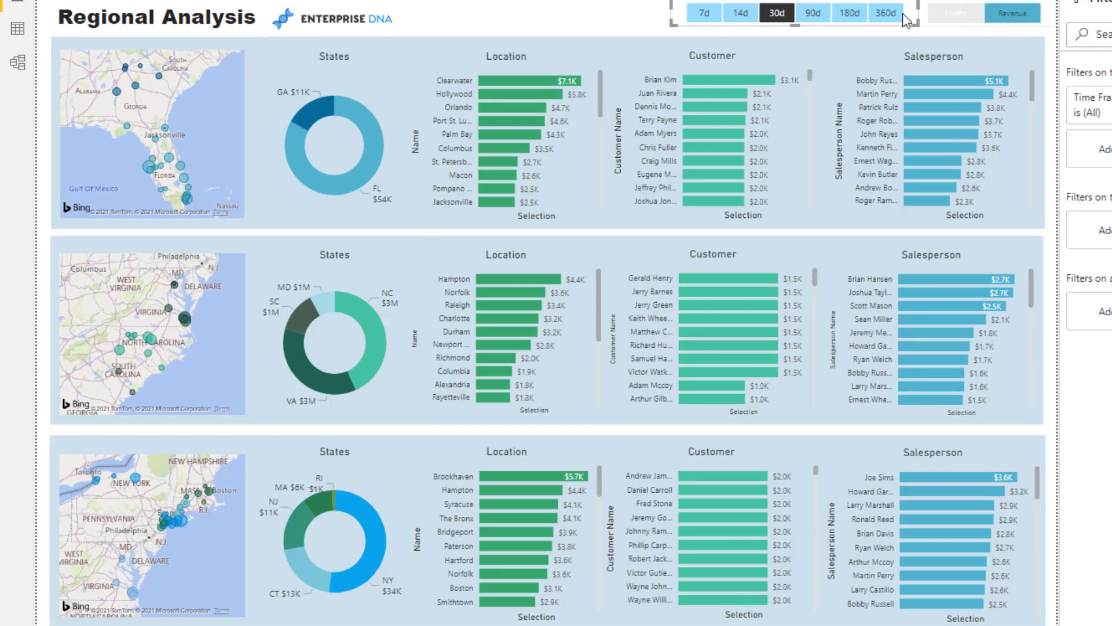
{"action": "left_click", "coordinate": [1011, 13]}
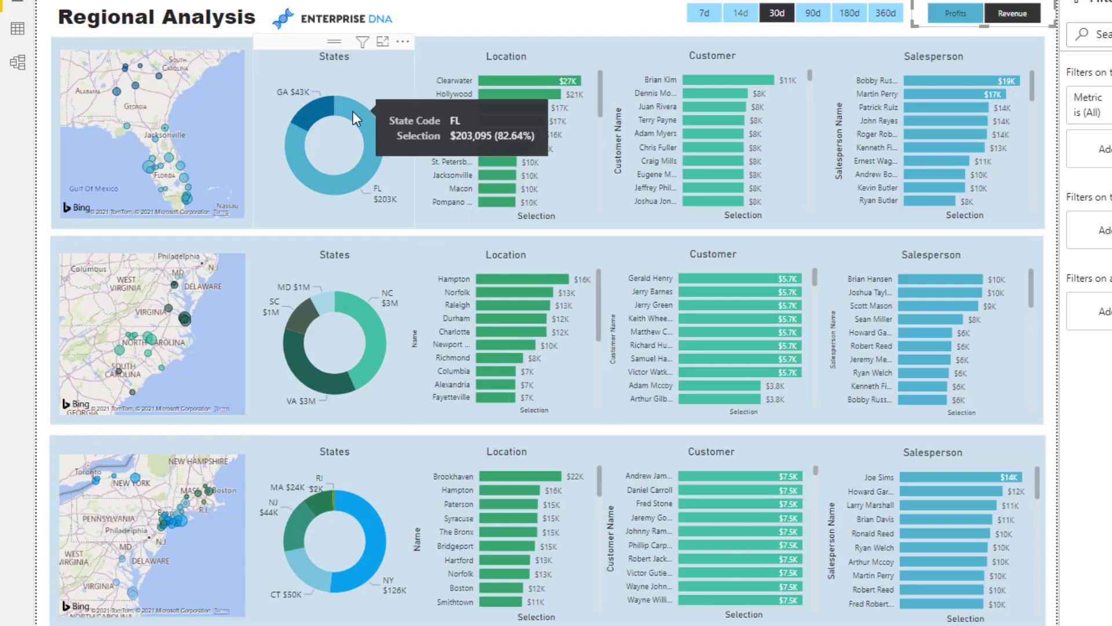
Step: Cross-filter the first row to Florida then Georgia, and the second row to North Carolina
{"action": "left_click", "coordinate": [355, 118]}
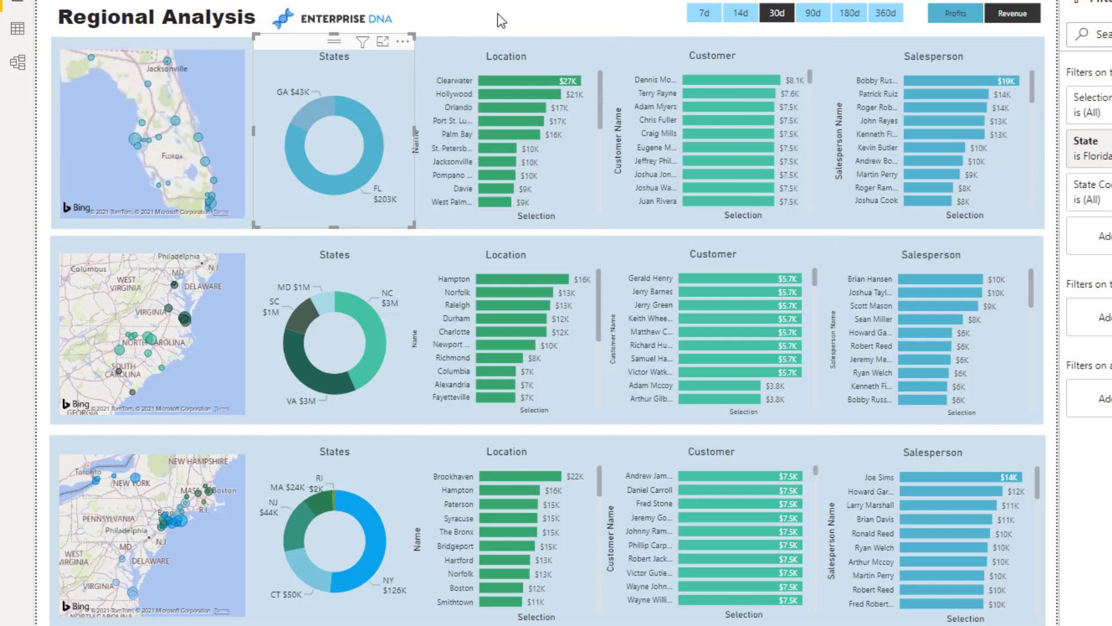
{"action": "mouse_move", "coordinate": [359, 311]}
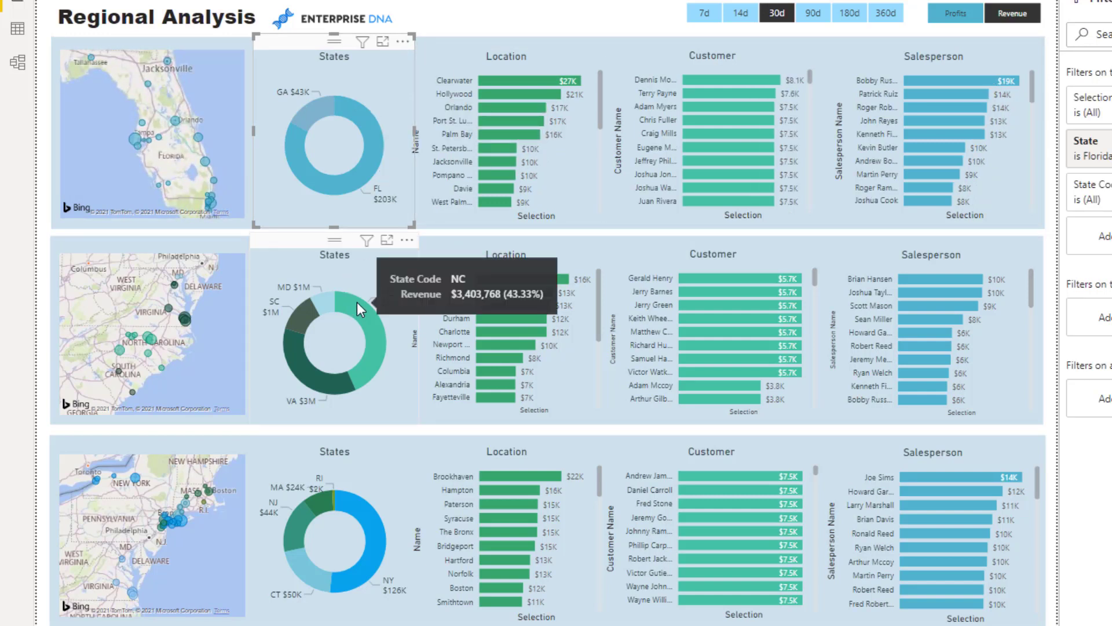
{"action": "left_click", "coordinate": [314, 109]}
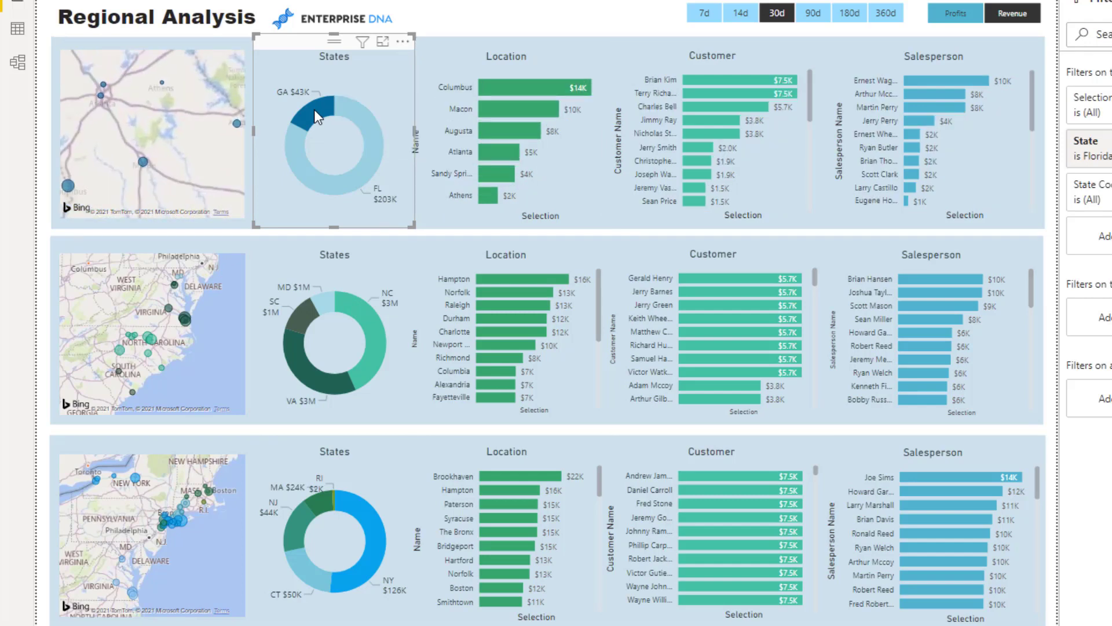
{"action": "mouse_move", "coordinate": [358, 308]}
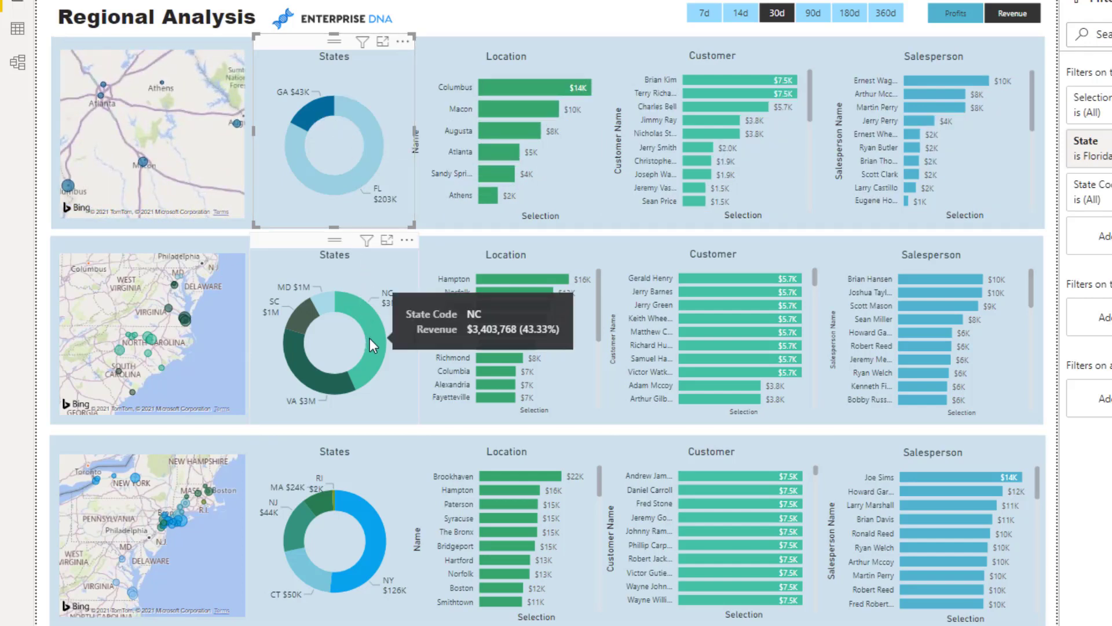
{"action": "left_click", "coordinate": [369, 338]}
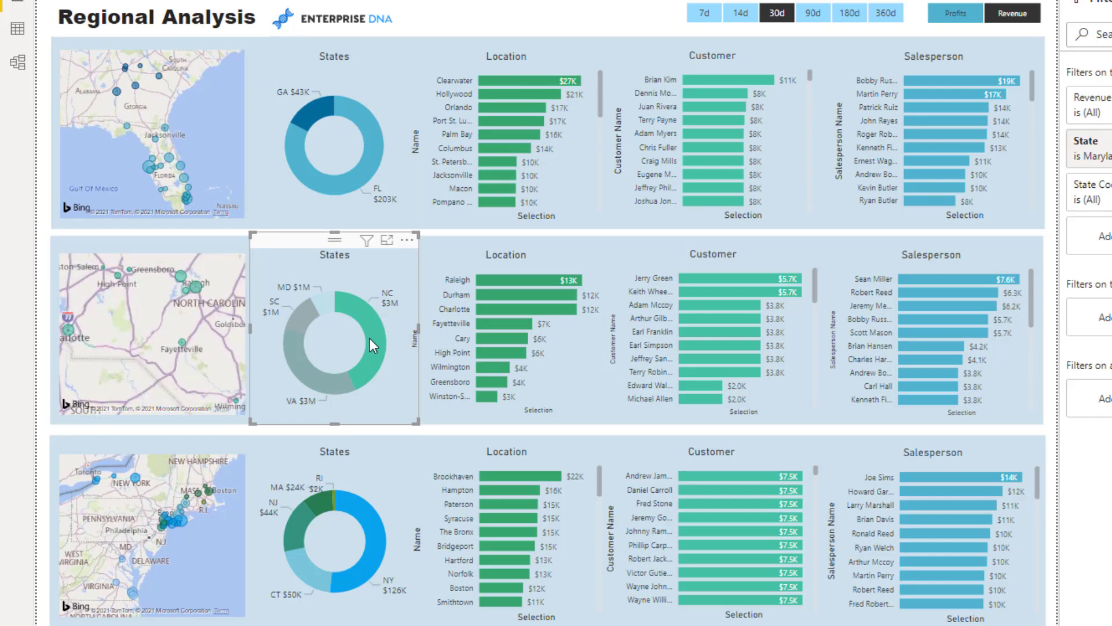
Step: Clear the North Carolina cross-filter and inspect each row's Location and States visual-level State filters
{"action": "left_click", "coordinate": [370, 338]}
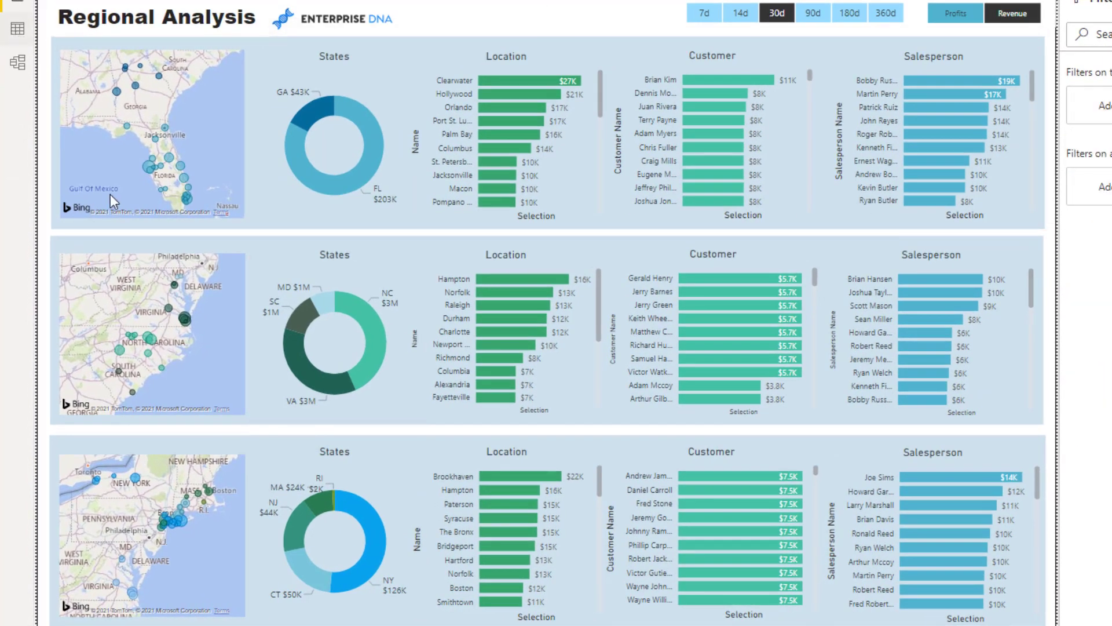
{"action": "mouse_move", "coordinate": [333, 130]}
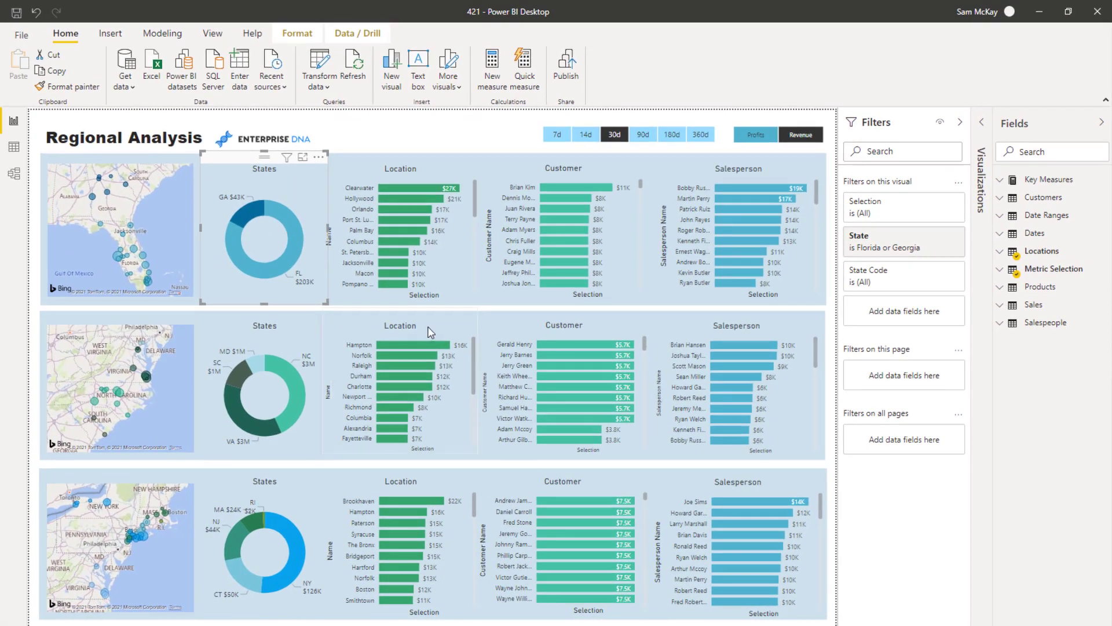
{"action": "left_click", "coordinate": [430, 327]}
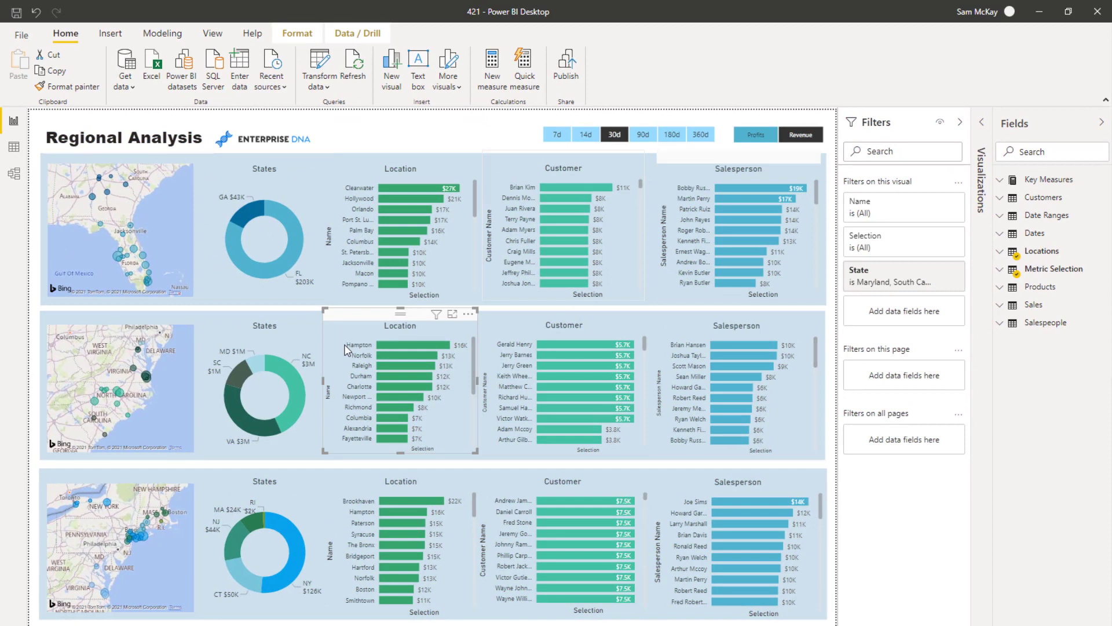
{"action": "mouse_move", "coordinate": [260, 382]}
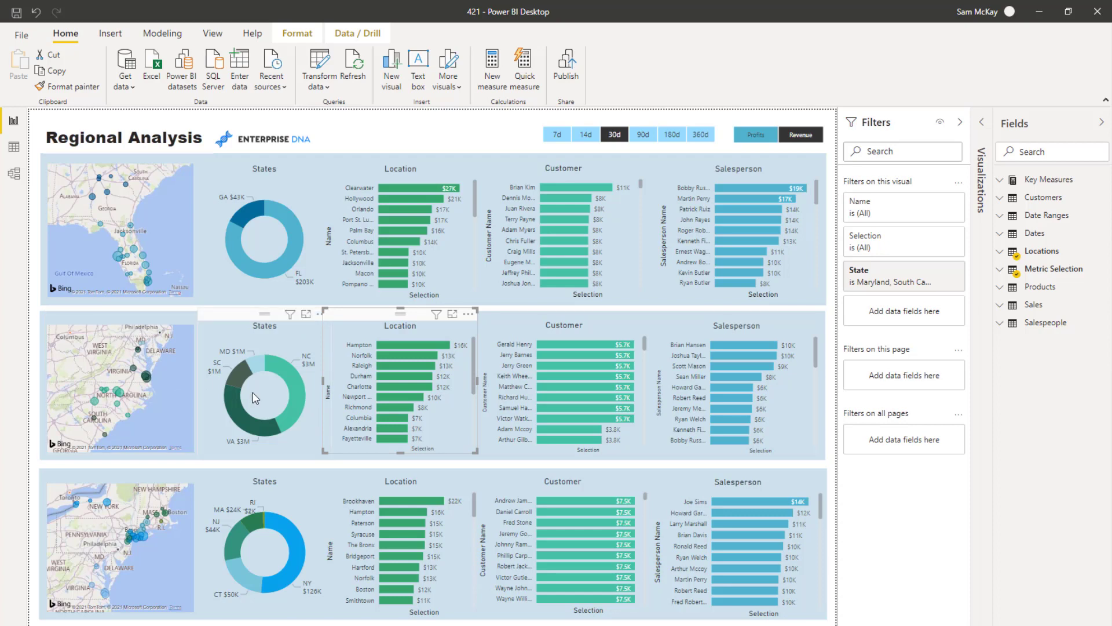
{"action": "left_click", "coordinate": [232, 483]}
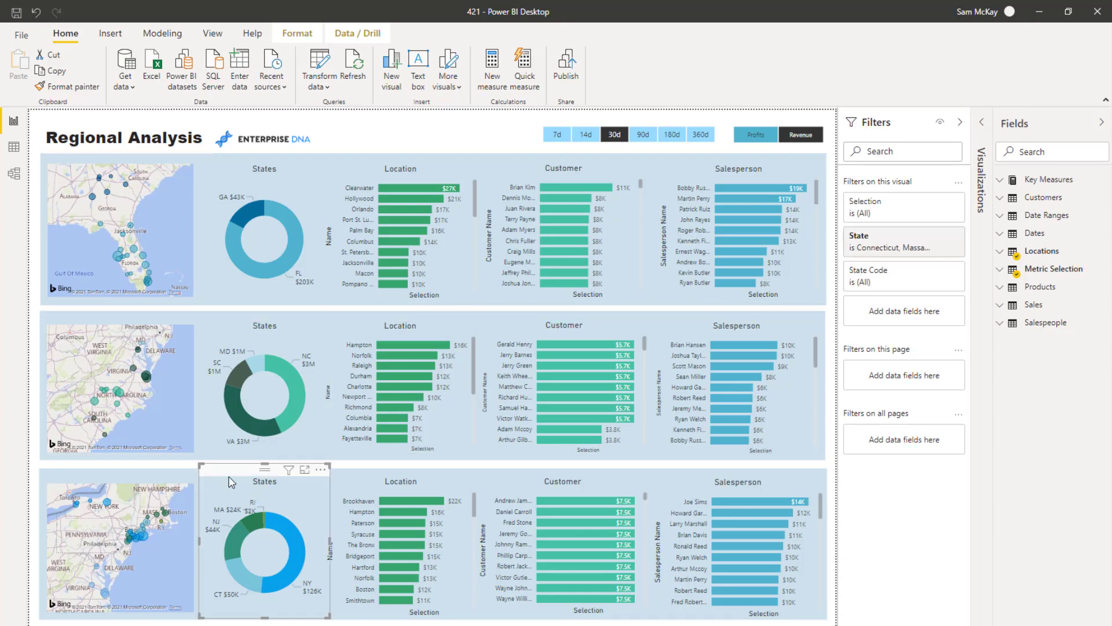
{"action": "left_click", "coordinate": [404, 137]}
{"action": "left_click", "coordinate": [414, 165]}
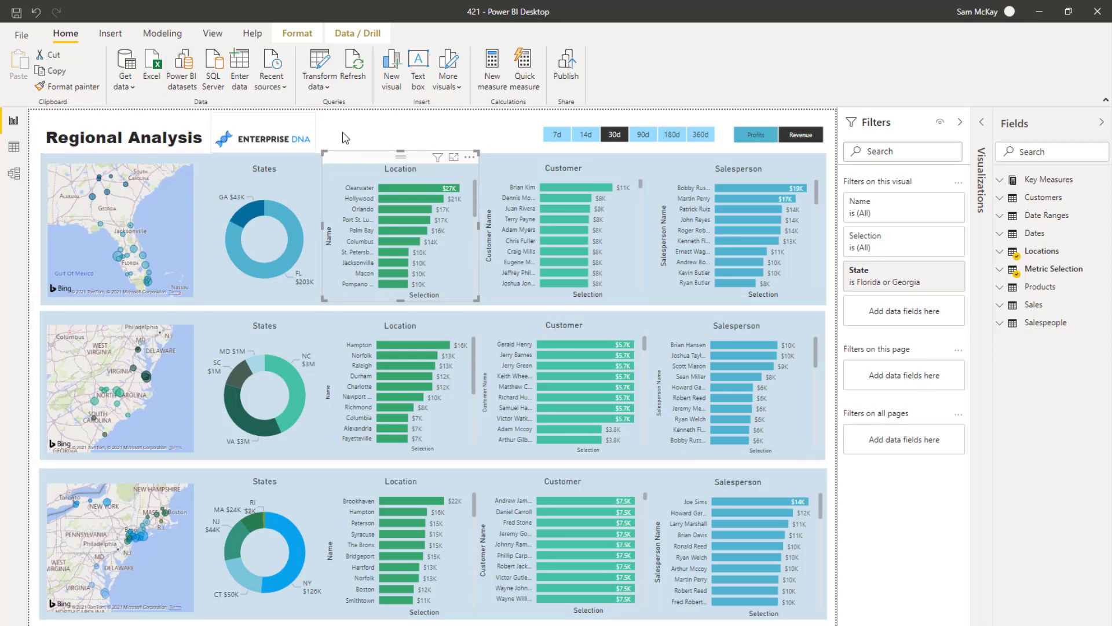
Step: Expand the Locations fields, switch to the 90d time frame, and cross-filter the first row to Florida
{"action": "left_click", "coordinate": [1001, 257]}
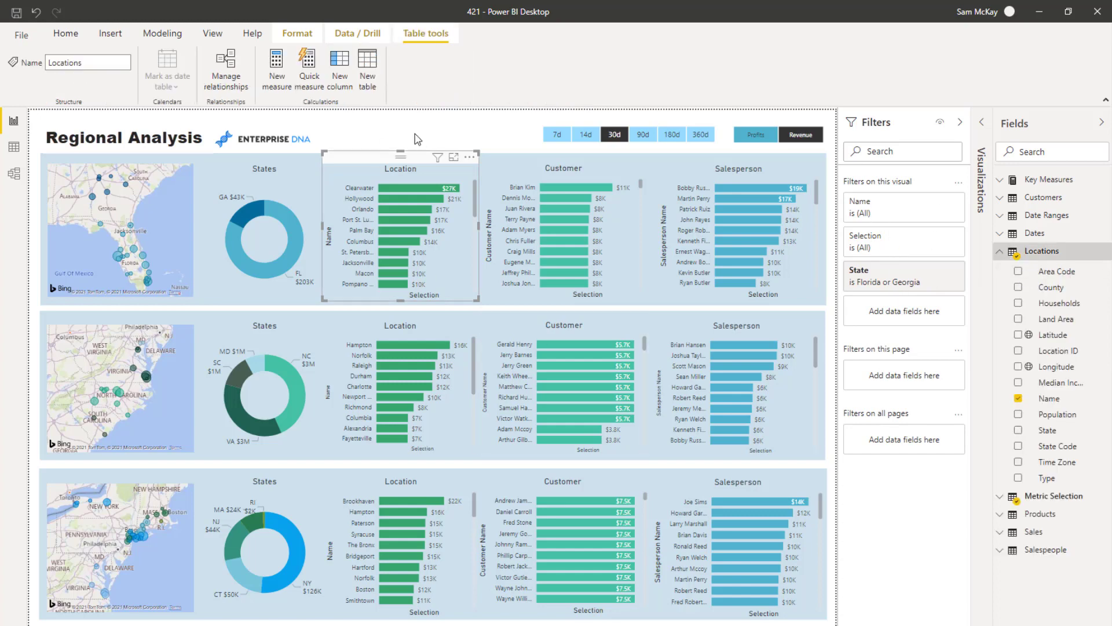
{"action": "left_click", "coordinate": [444, 130]}
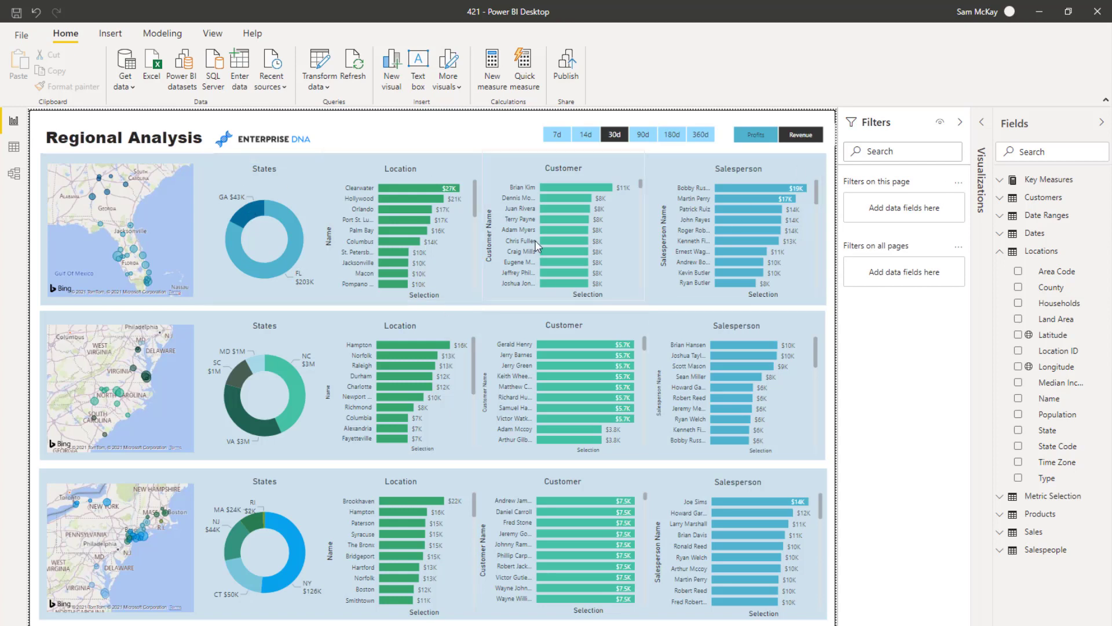
{"action": "left_click", "coordinate": [643, 134]}
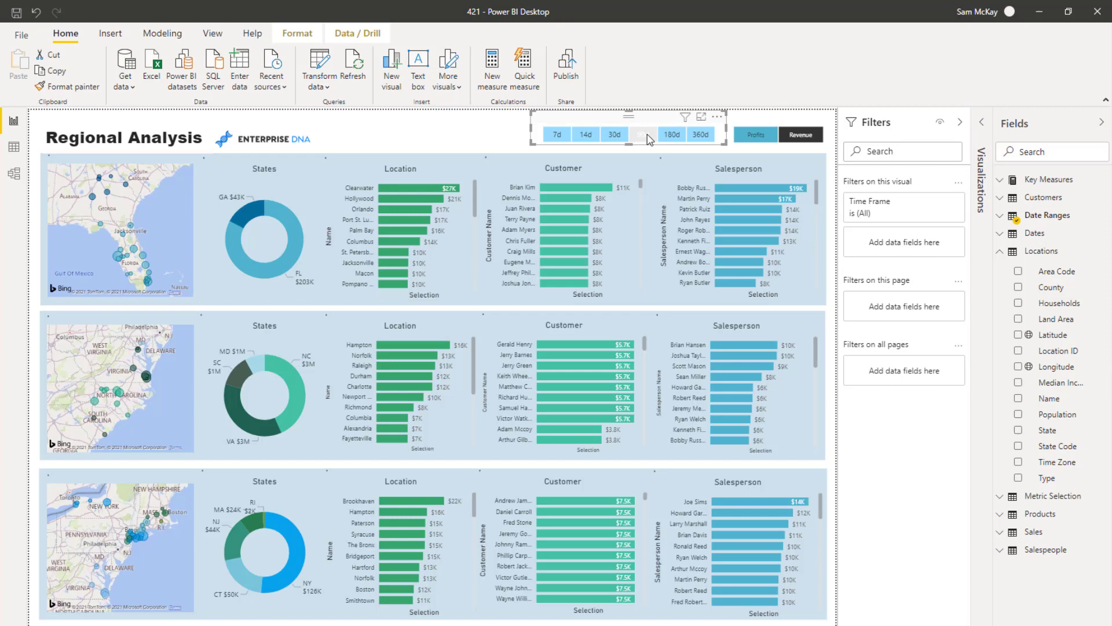
{"action": "left_click", "coordinate": [232, 175]}
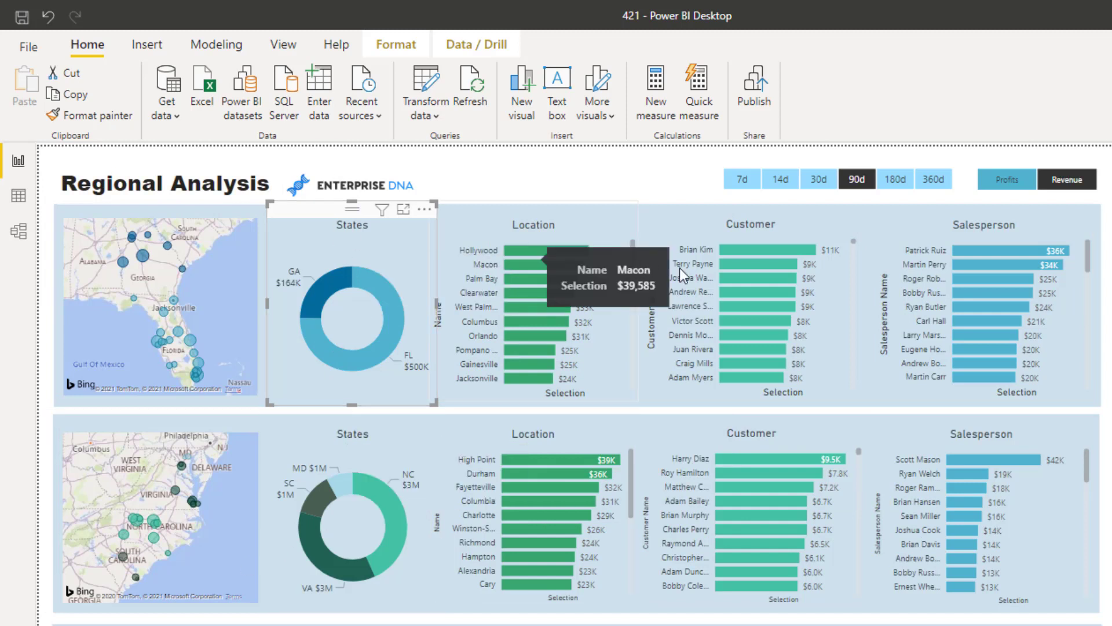
{"action": "left_click", "coordinate": [383, 349]}
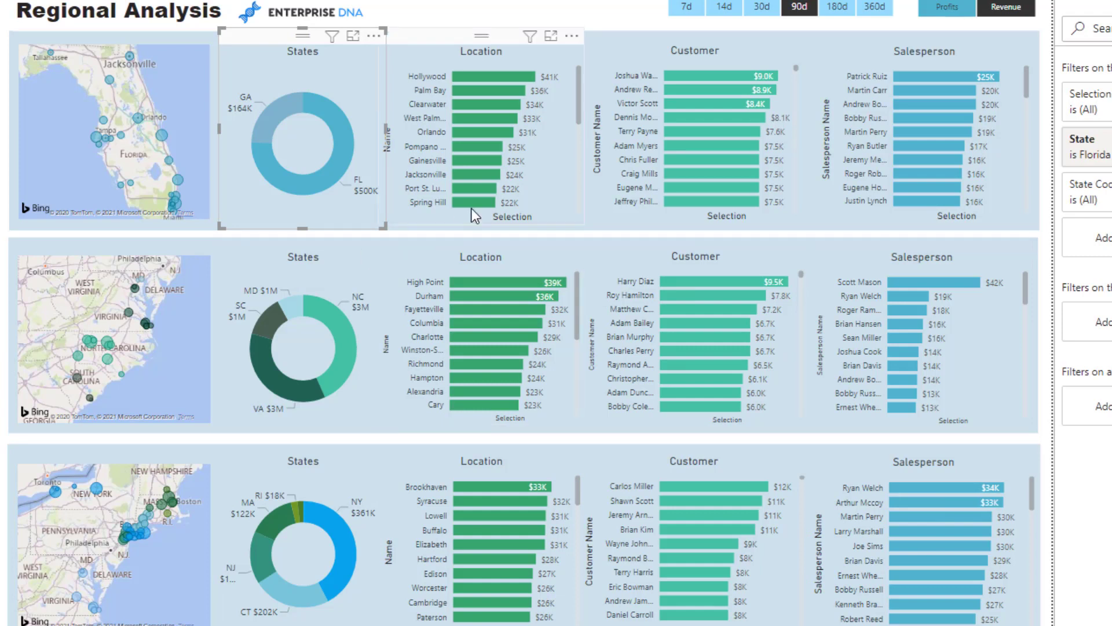
{"action": "mouse_move", "coordinate": [249, 214]}
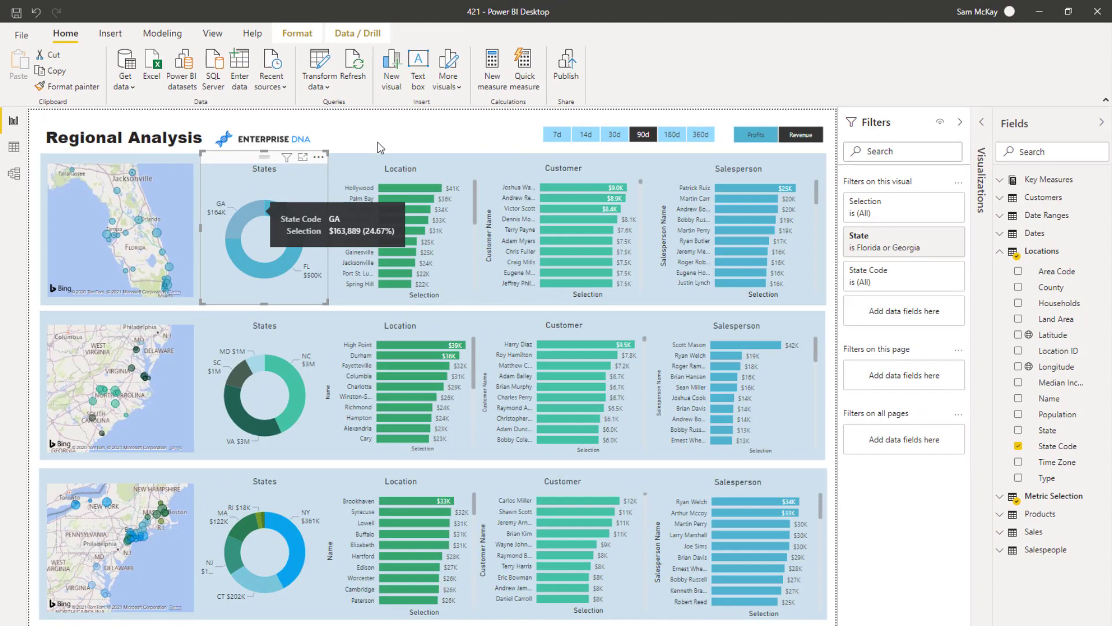
Step: Enable Edit interactions, review each regional visual's effects, and test North Carolina and Massachusetts selections
{"action": "left_click", "coordinate": [297, 33]}
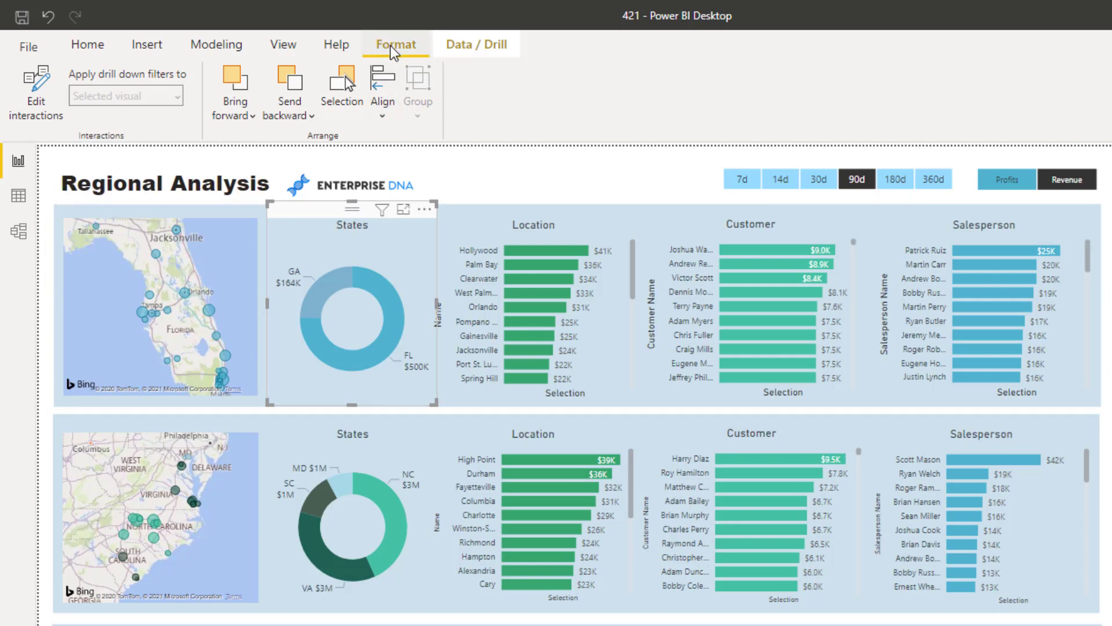
{"action": "left_click", "coordinate": [42, 107]}
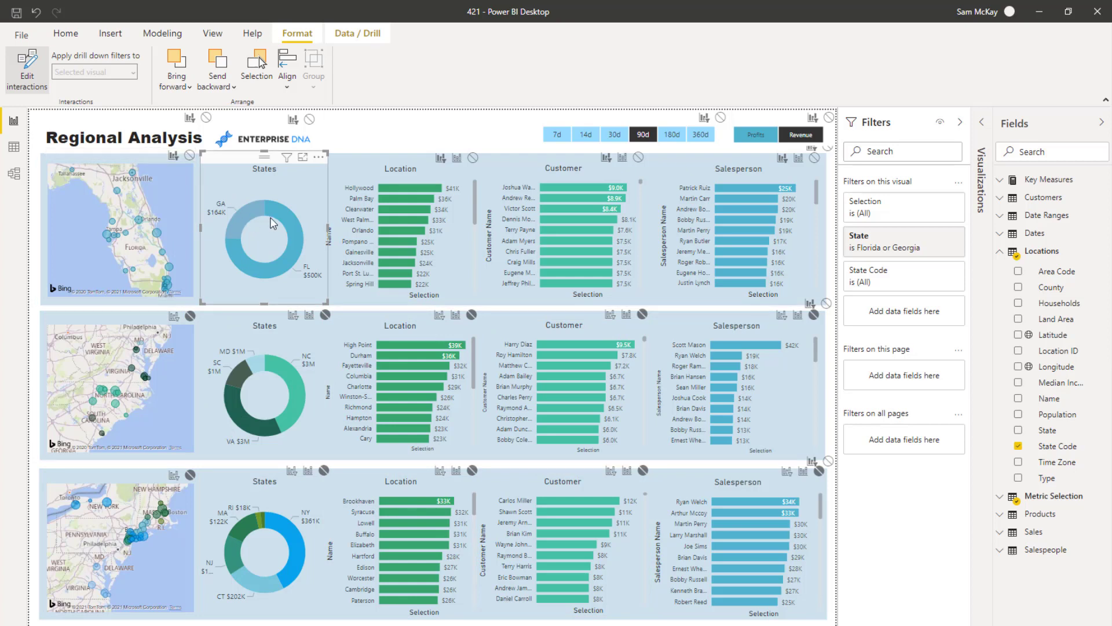
{"action": "left_click", "coordinate": [374, 160]}
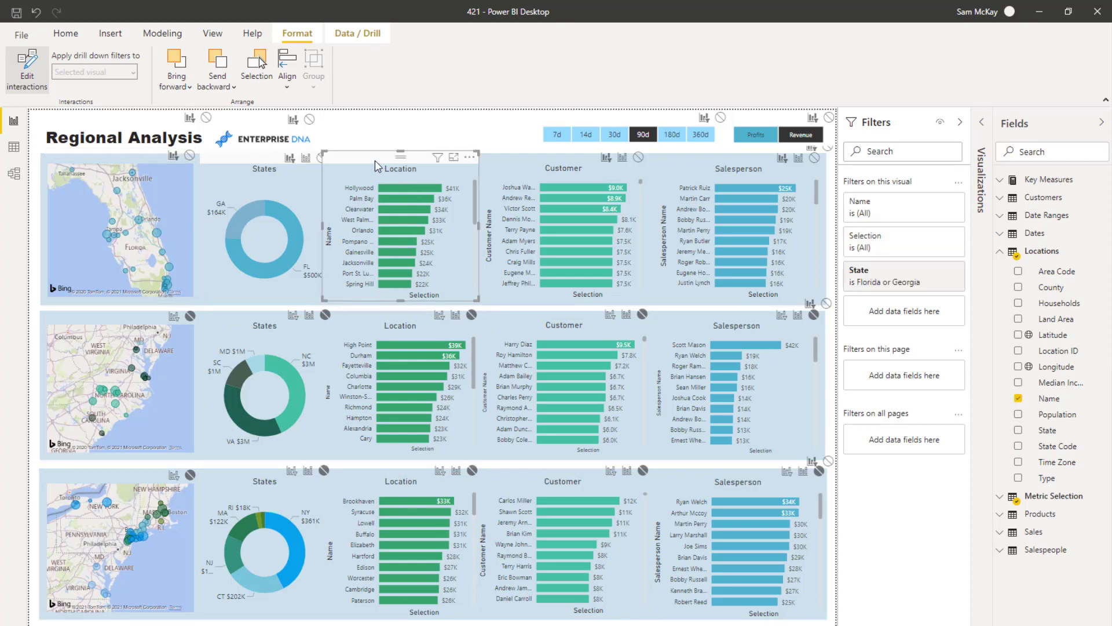
{"action": "left_click", "coordinate": [518, 165]}
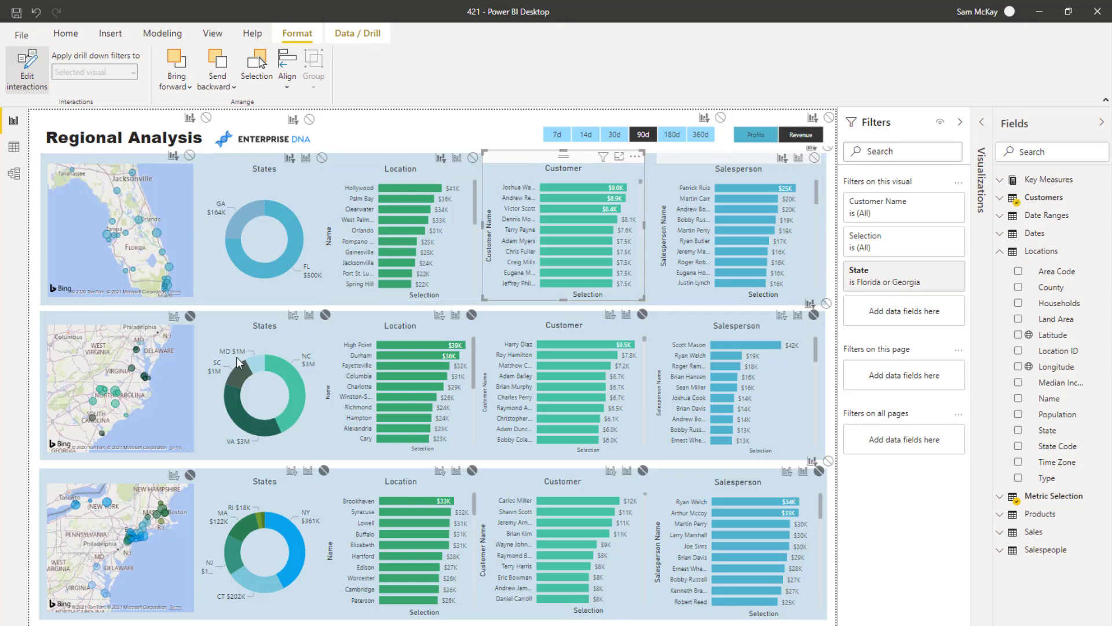
{"action": "left_click", "coordinate": [214, 326]}
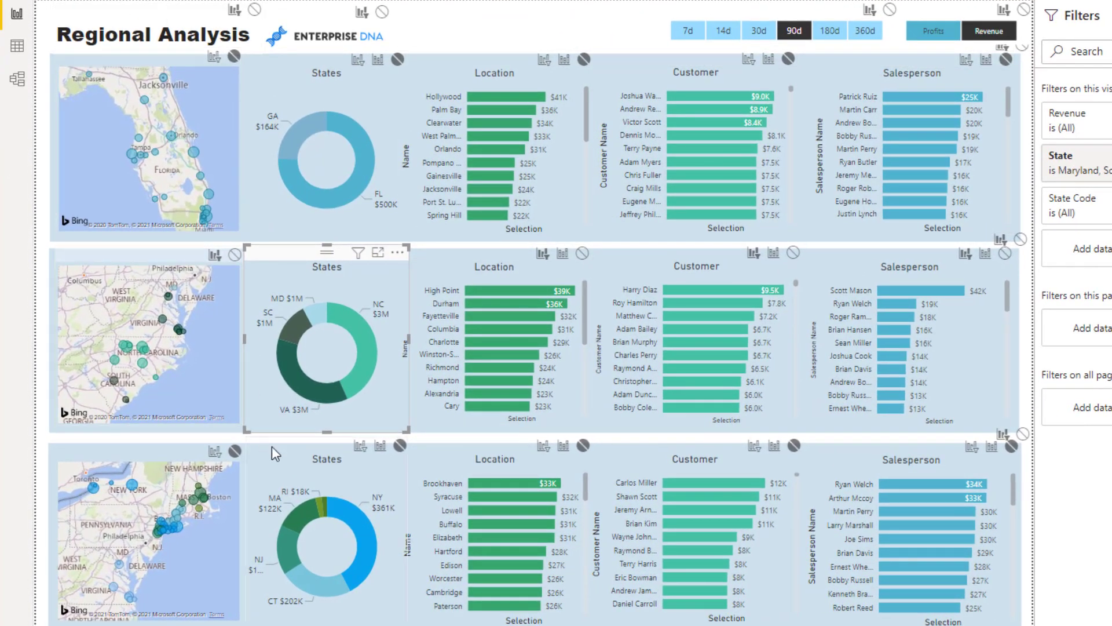
{"action": "left_click", "coordinate": [272, 451]}
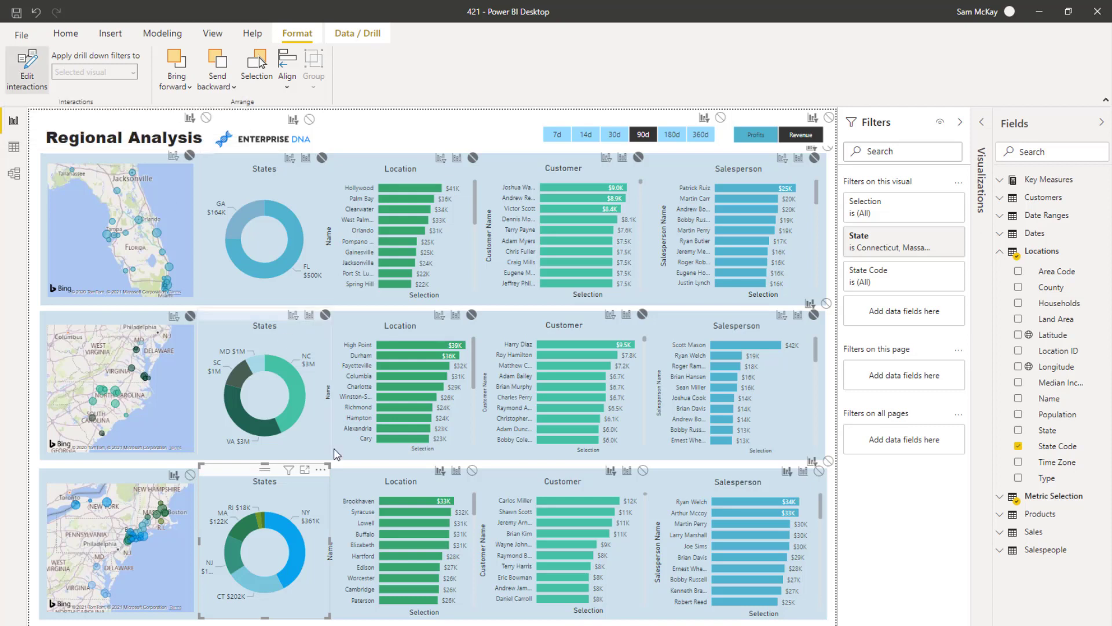
{"action": "mouse_move", "coordinate": [293, 382]}
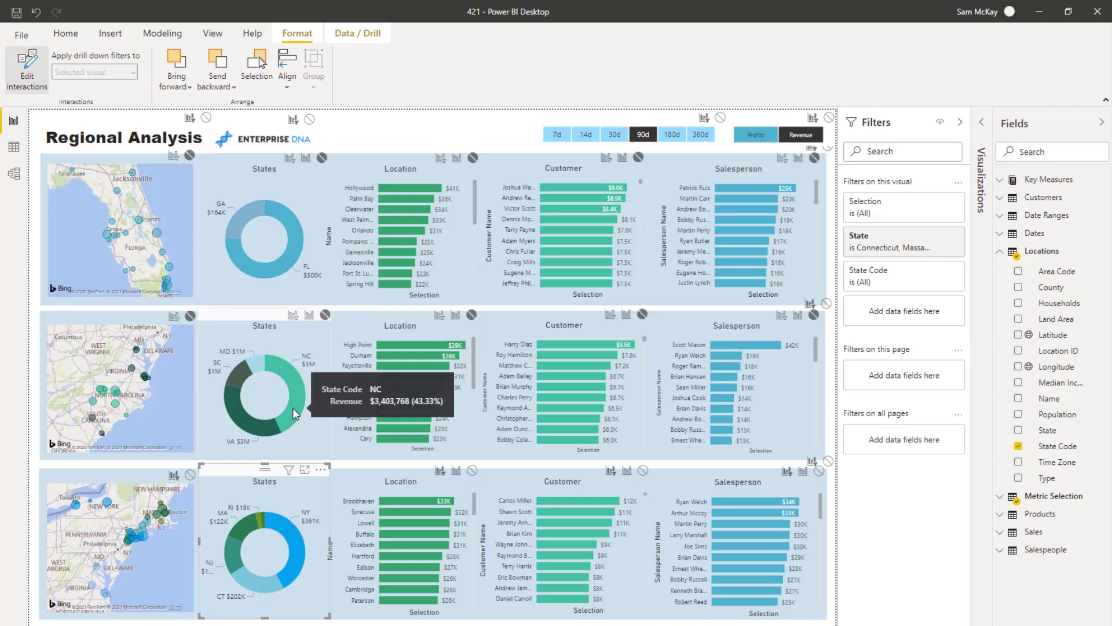
{"action": "left_click", "coordinate": [293, 408]}
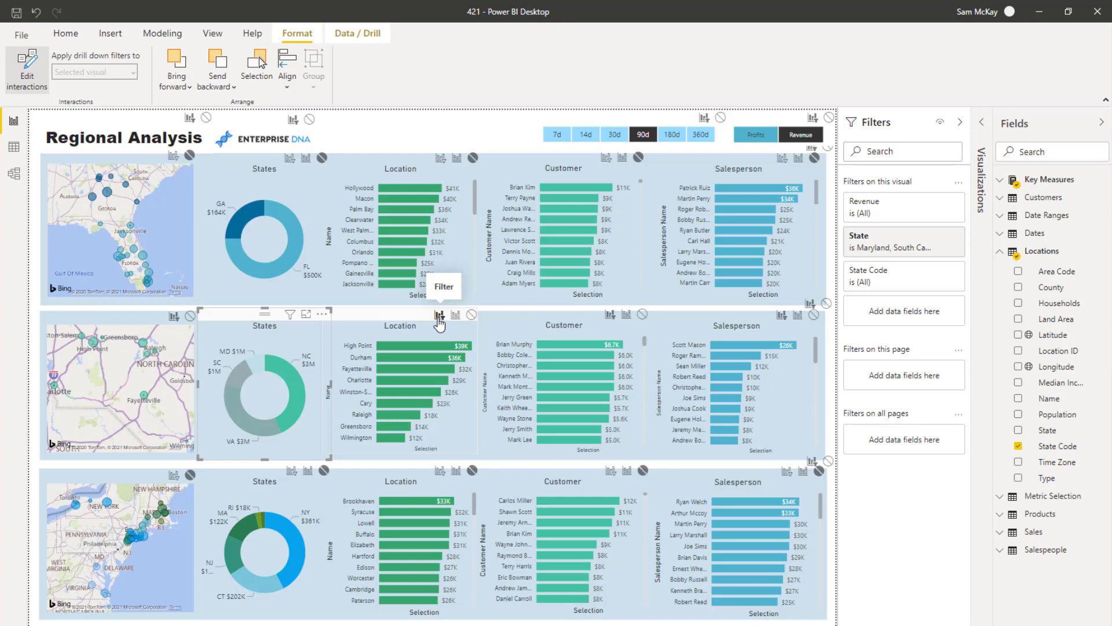
{"action": "left_click", "coordinate": [250, 533]}
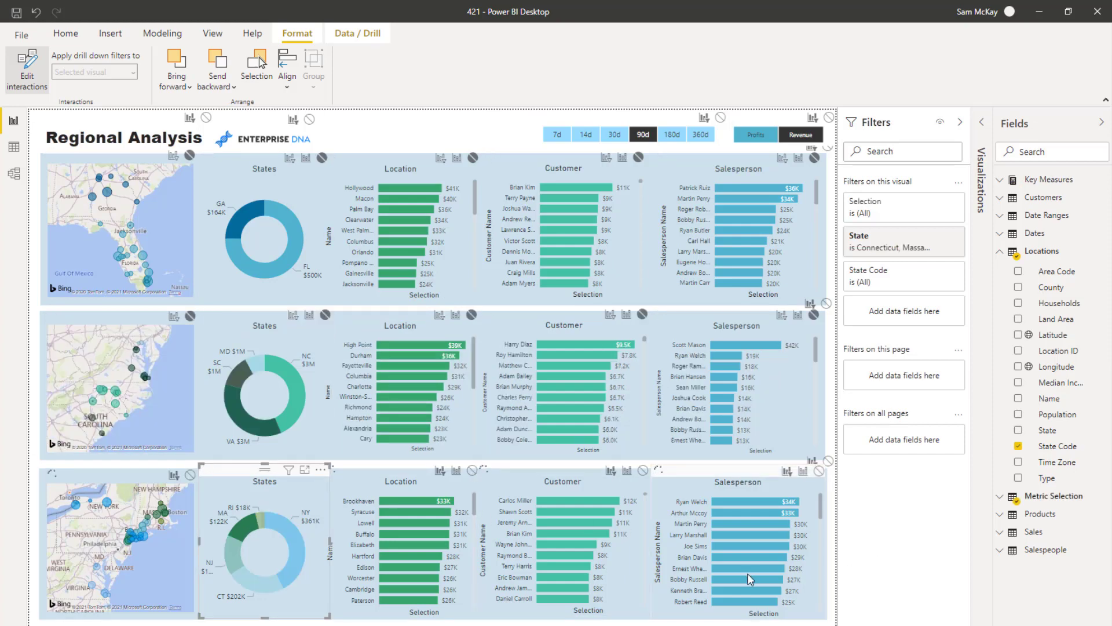
Step: Exit interaction editing, clear the Massachusetts selection, and show the Data / Drill tab
{"action": "left_click", "coordinate": [24, 74]}
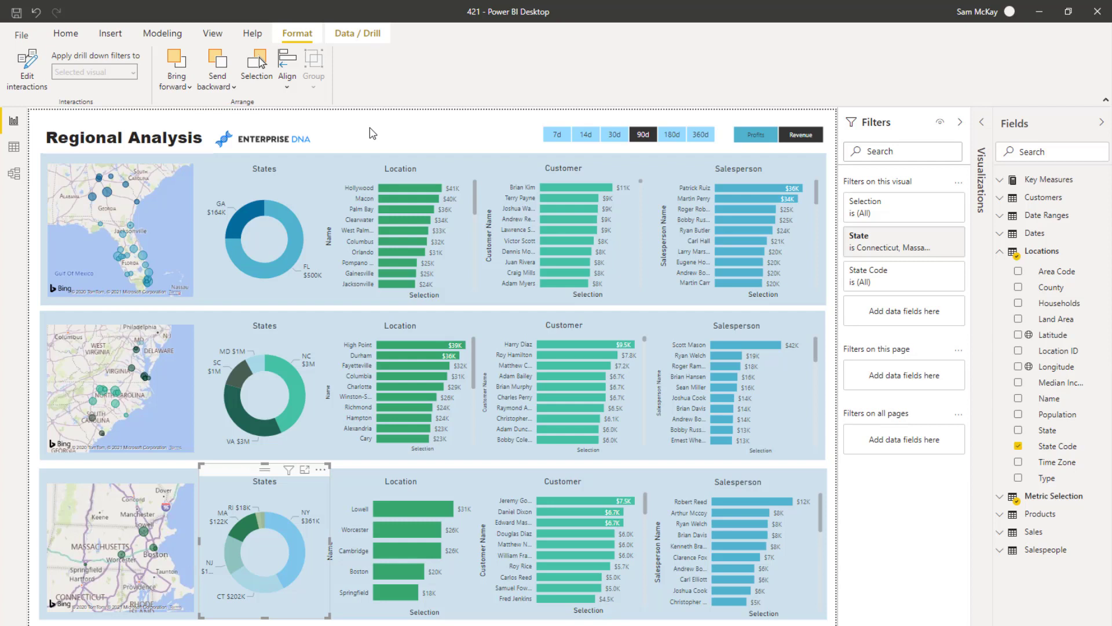
{"action": "left_click", "coordinate": [246, 528]}
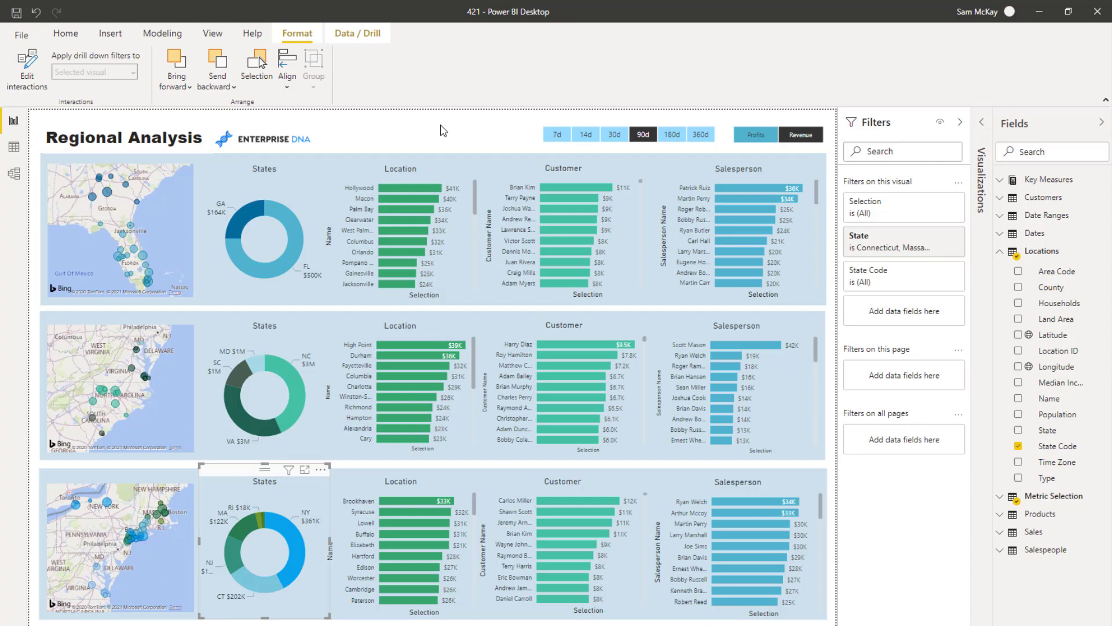
{"action": "left_click", "coordinate": [357, 38]}
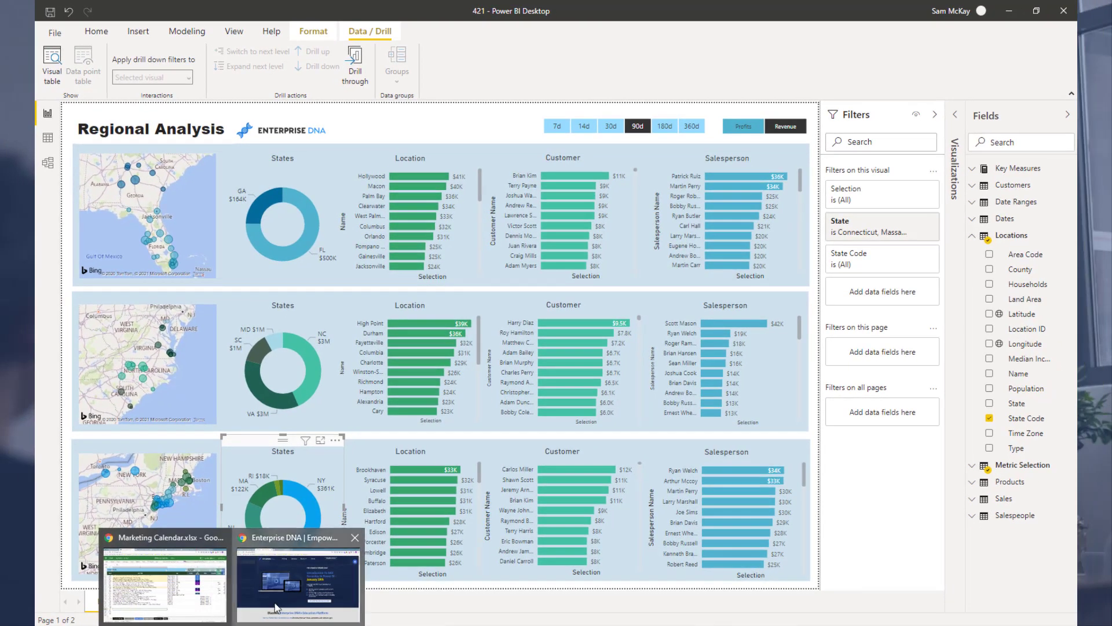
Step: Briefly visit the Enterprise DNA Power BI Showcase page in Chrome, then return to the report
{"action": "left_click", "coordinate": [275, 608]}
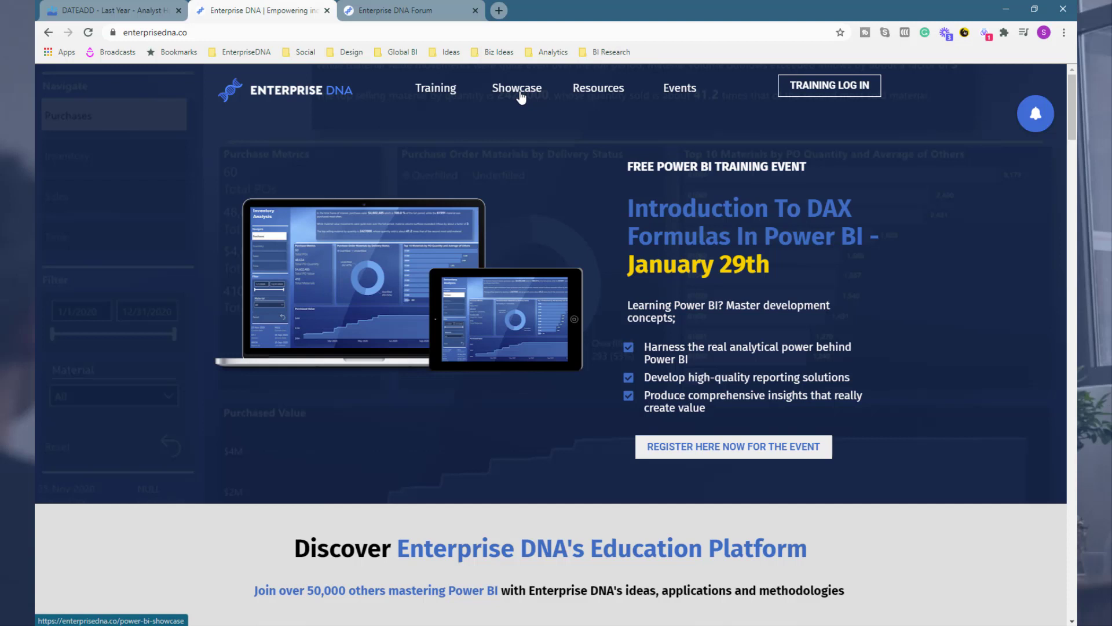
{"action": "left_click", "coordinate": [520, 92]}
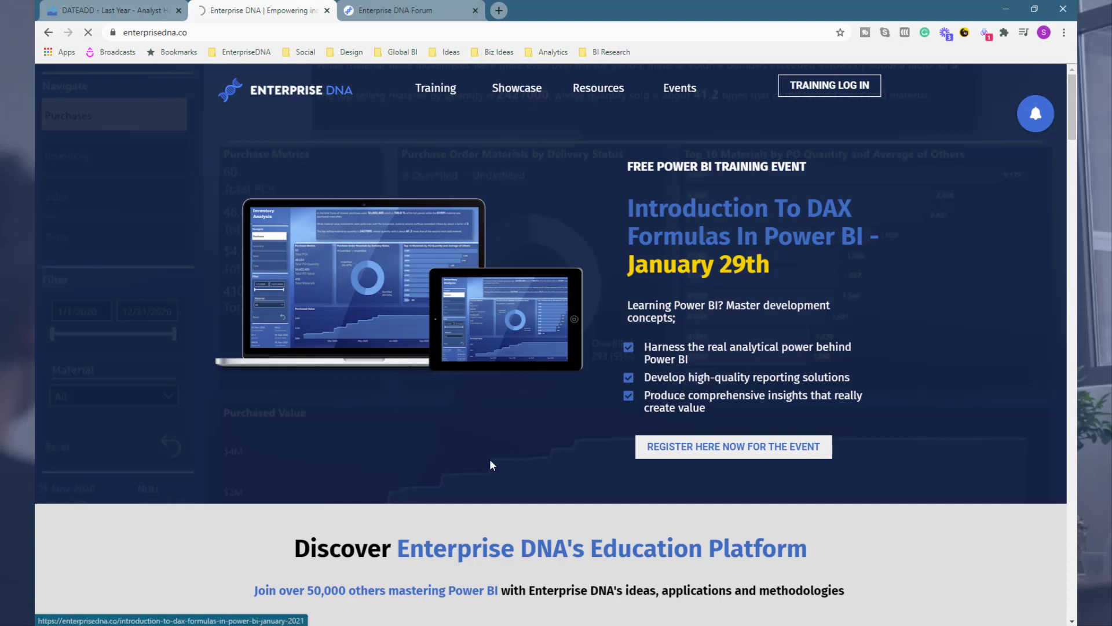
{"action": "left_click", "coordinate": [484, 580]}
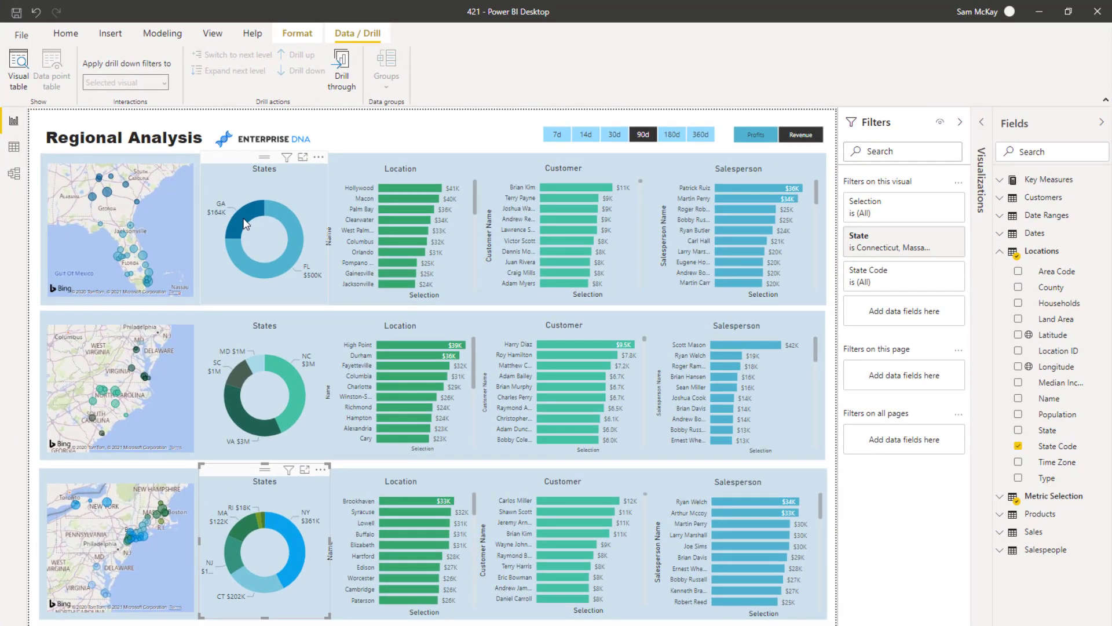
Step: Test Georgia, Atlanta and top-customer selections in the top row, clear them, then switch to Chrome
{"action": "left_click", "coordinate": [246, 220]}
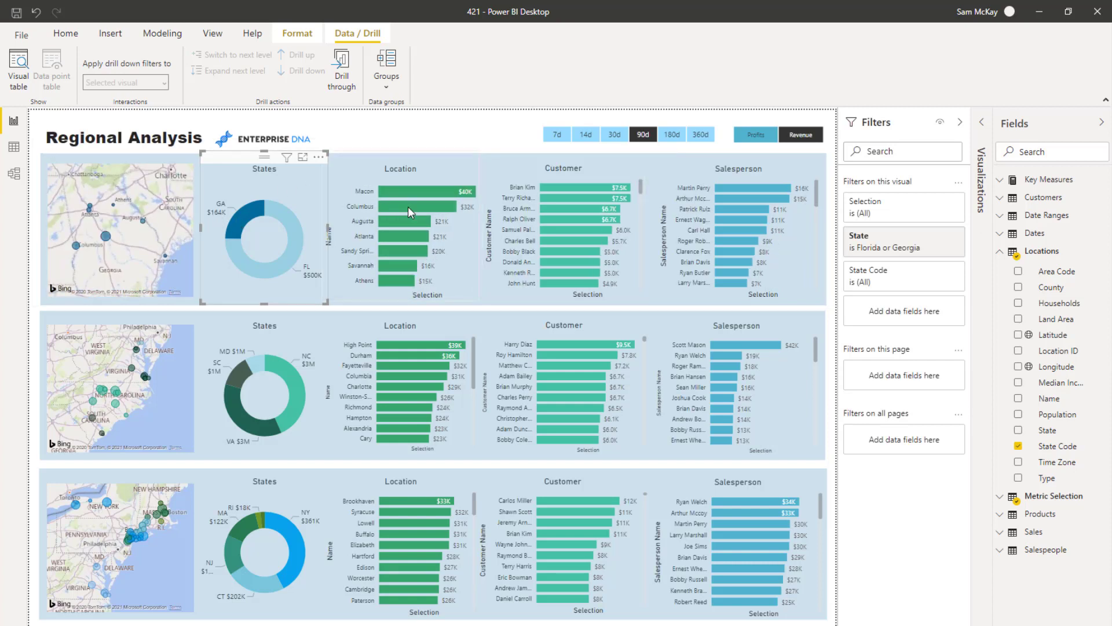
{"action": "left_click", "coordinate": [409, 234]}
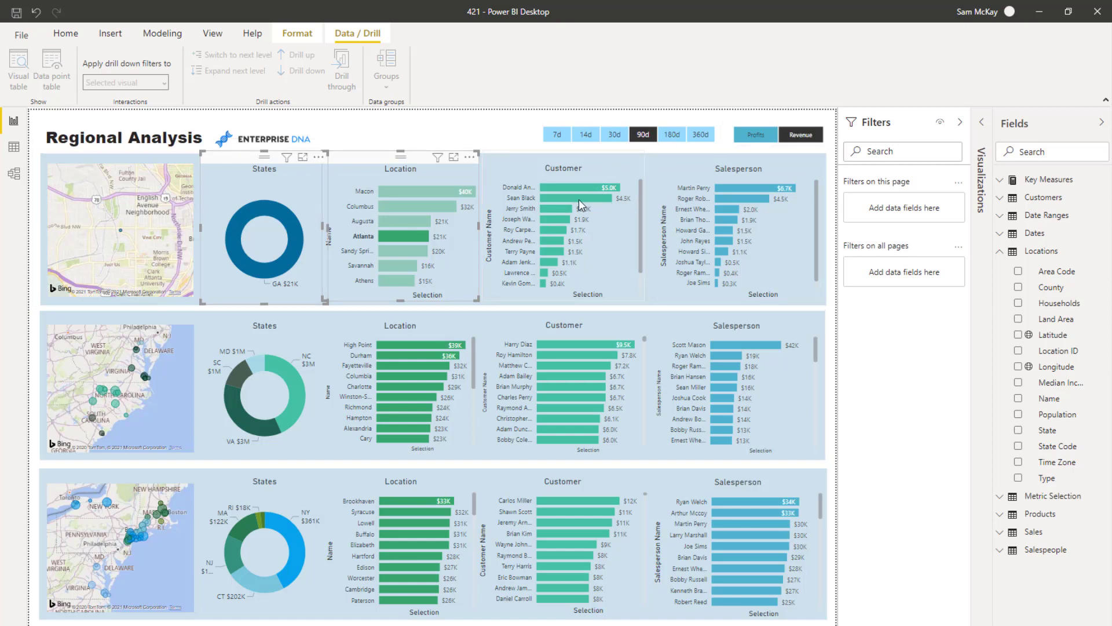
{"action": "mouse_move", "coordinate": [565, 226]}
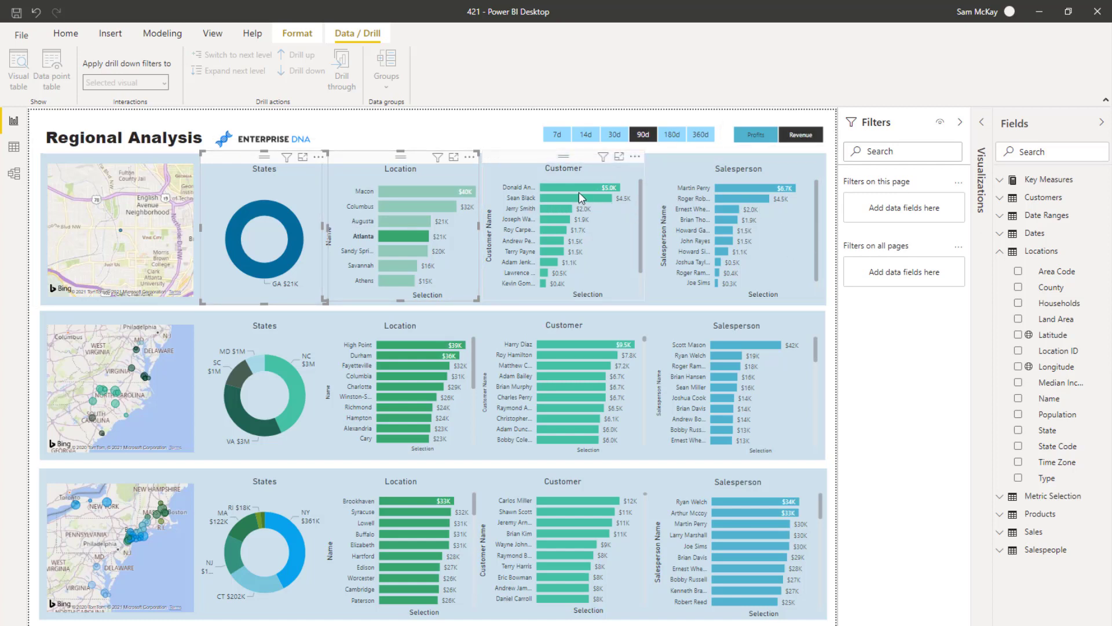
{"action": "left_click", "coordinate": [579, 188]}
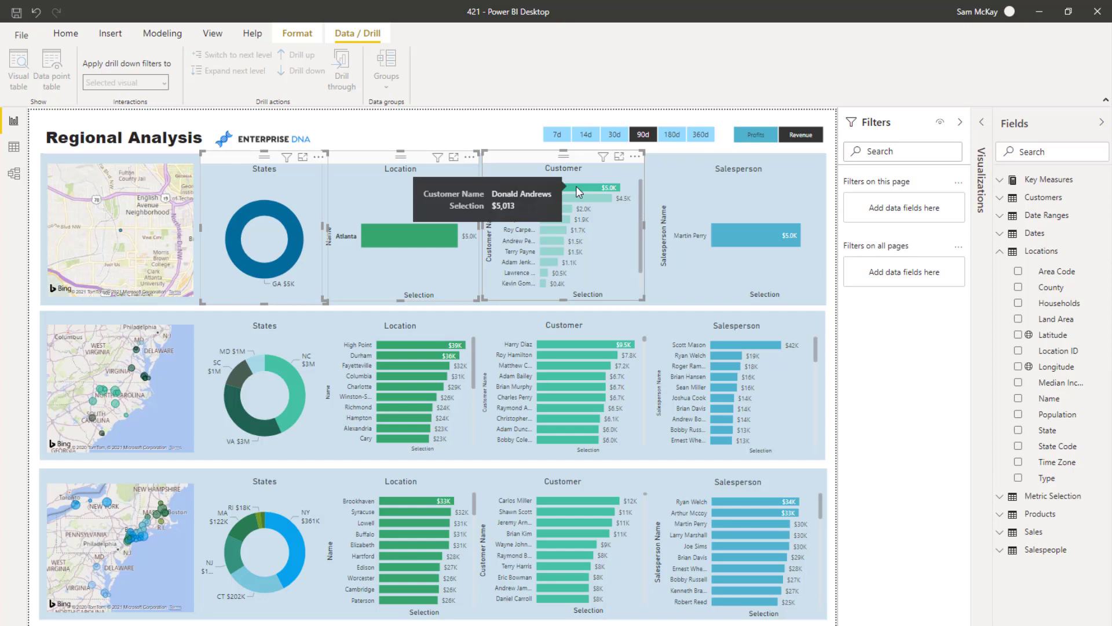
{"action": "left_click", "coordinate": [576, 186]}
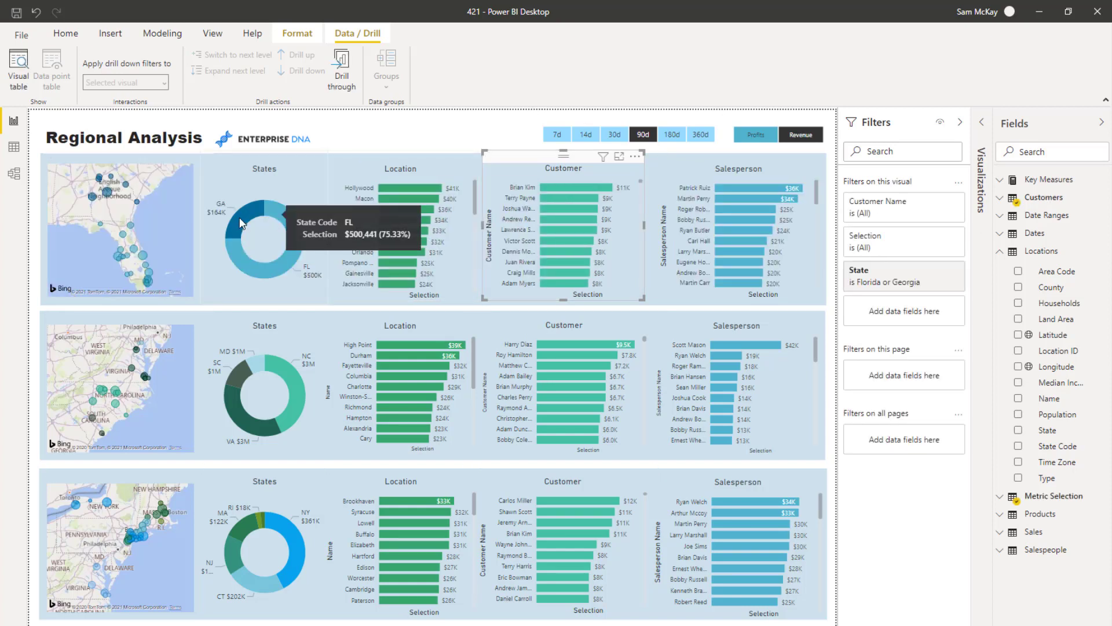
{"action": "left_click", "coordinate": [420, 129]}
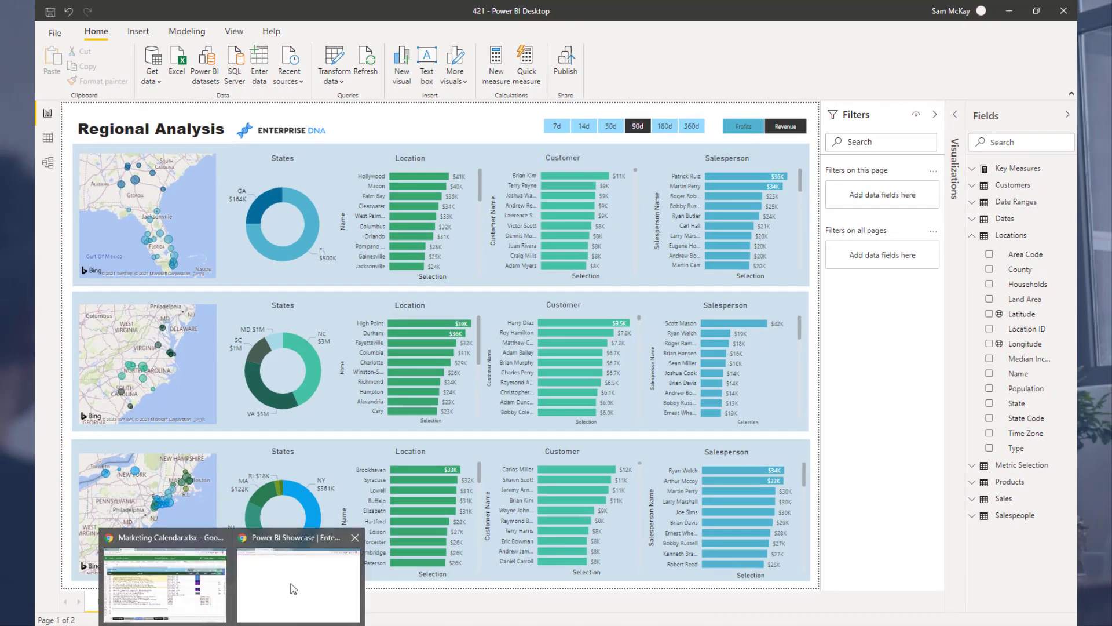
{"action": "left_click", "coordinate": [291, 588]}
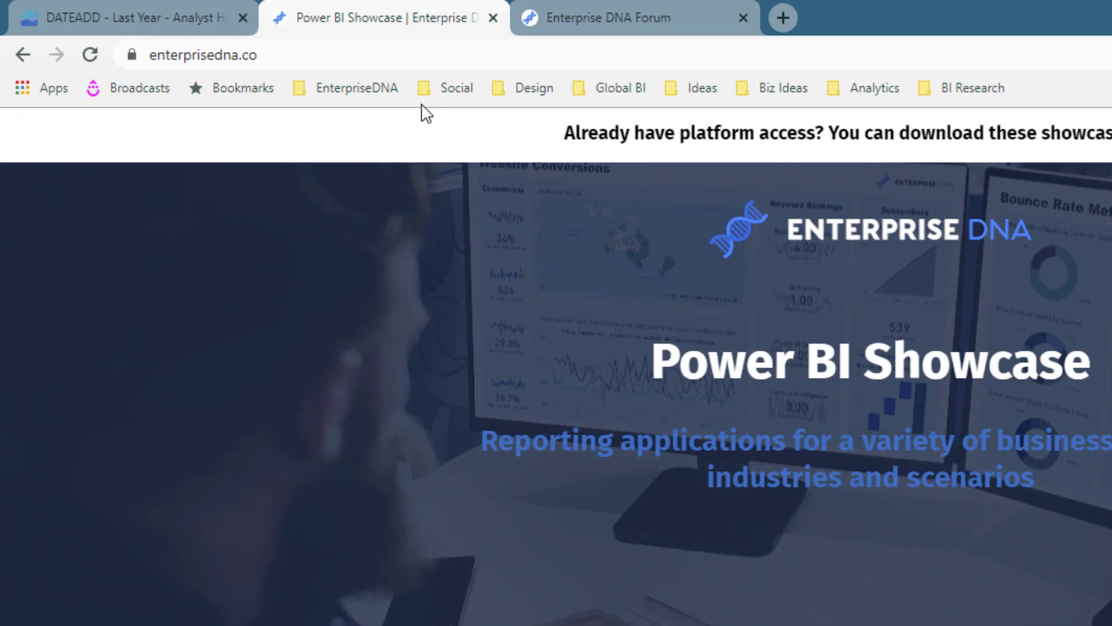
Step: Scroll through the Showcase demos like Insurance Complaints and Delivery Application, then back to the banner
{"action": "scroll", "coordinate": [338, 232], "scroll_direction": "down", "scroll_amount": 1}
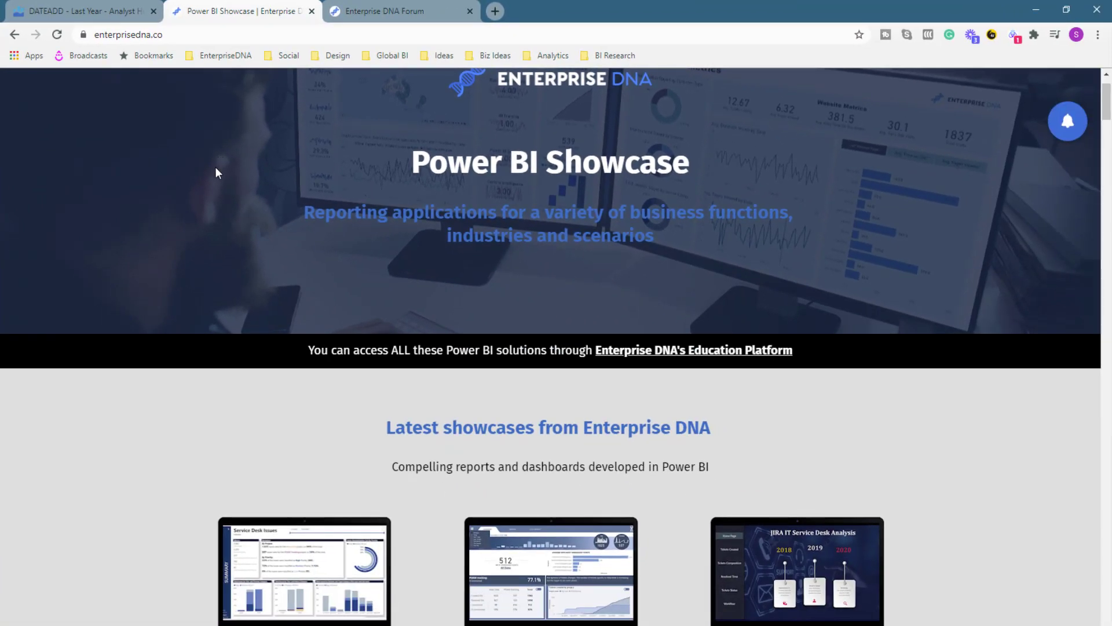
{"action": "scroll", "coordinate": [215, 168], "scroll_direction": "down", "scroll_amount": 2}
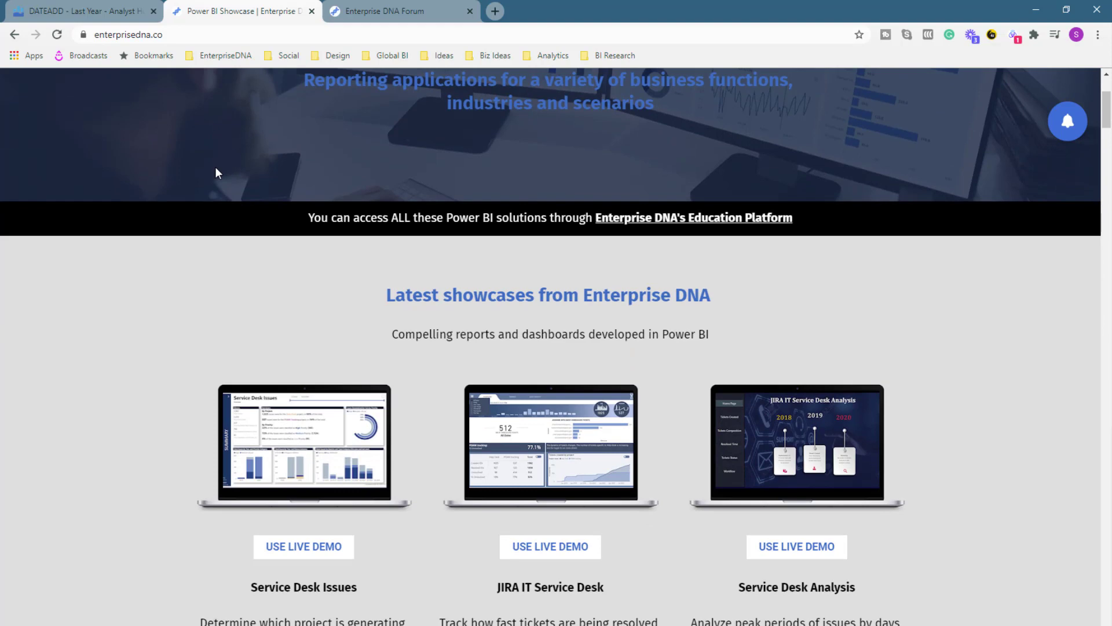
{"action": "scroll", "coordinate": [216, 172], "scroll_direction": "down", "scroll_amount": 2}
{"action": "scroll", "coordinate": [215, 172], "scroll_direction": "down", "scroll_amount": 2}
{"action": "scroll", "coordinate": [216, 173], "scroll_direction": "down", "scroll_amount": 1}
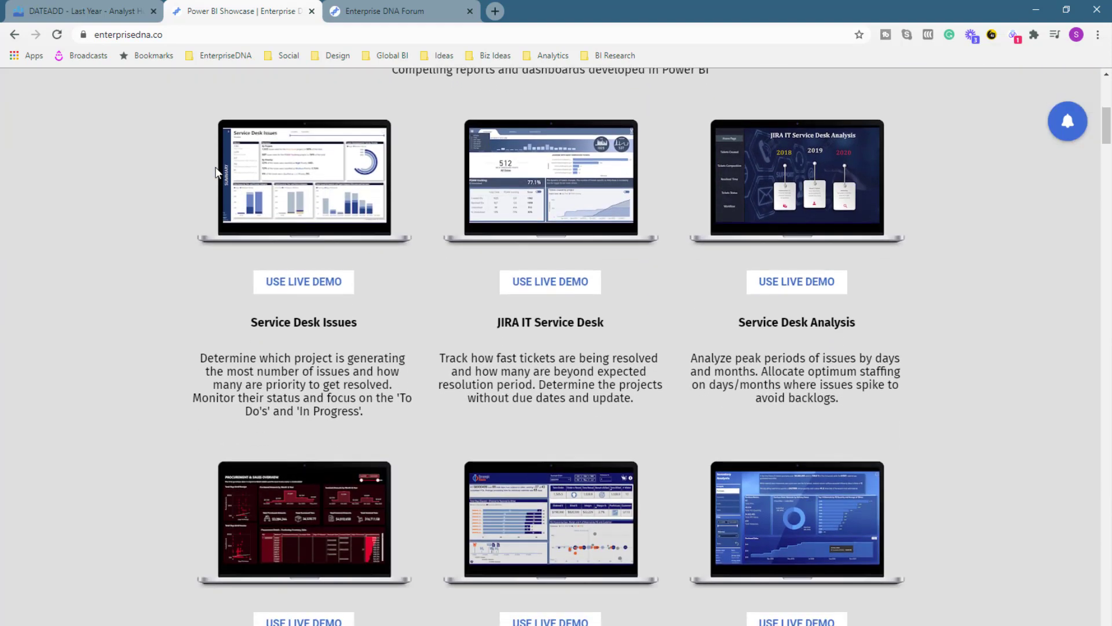
{"action": "scroll", "coordinate": [215, 172], "scroll_direction": "down", "scroll_amount": 2}
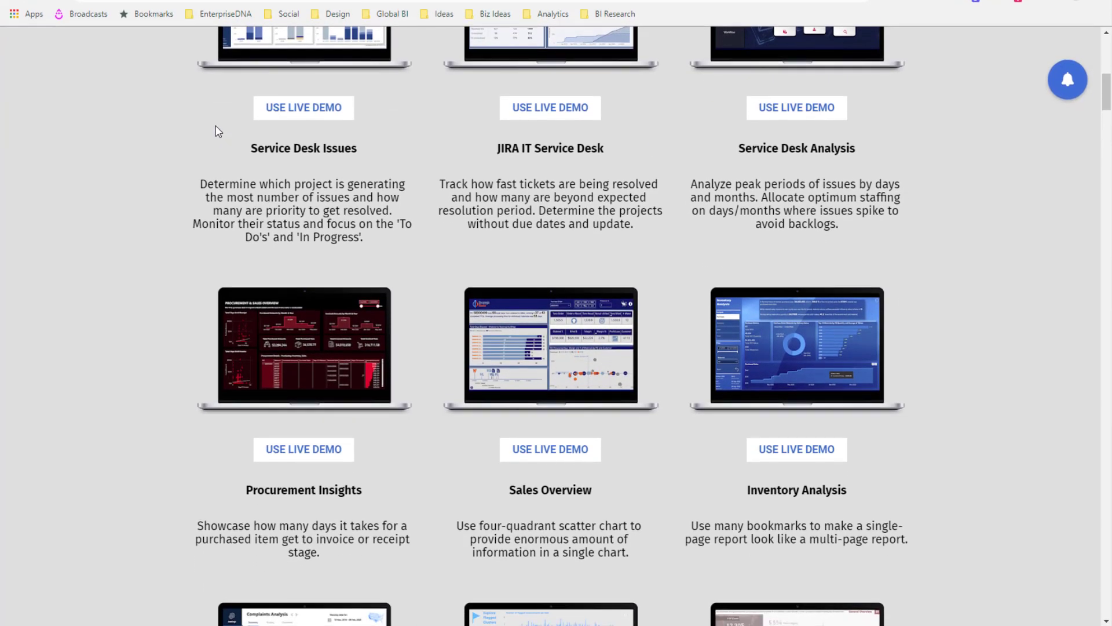
{"action": "scroll", "coordinate": [215, 130], "scroll_direction": "down", "scroll_amount": 2}
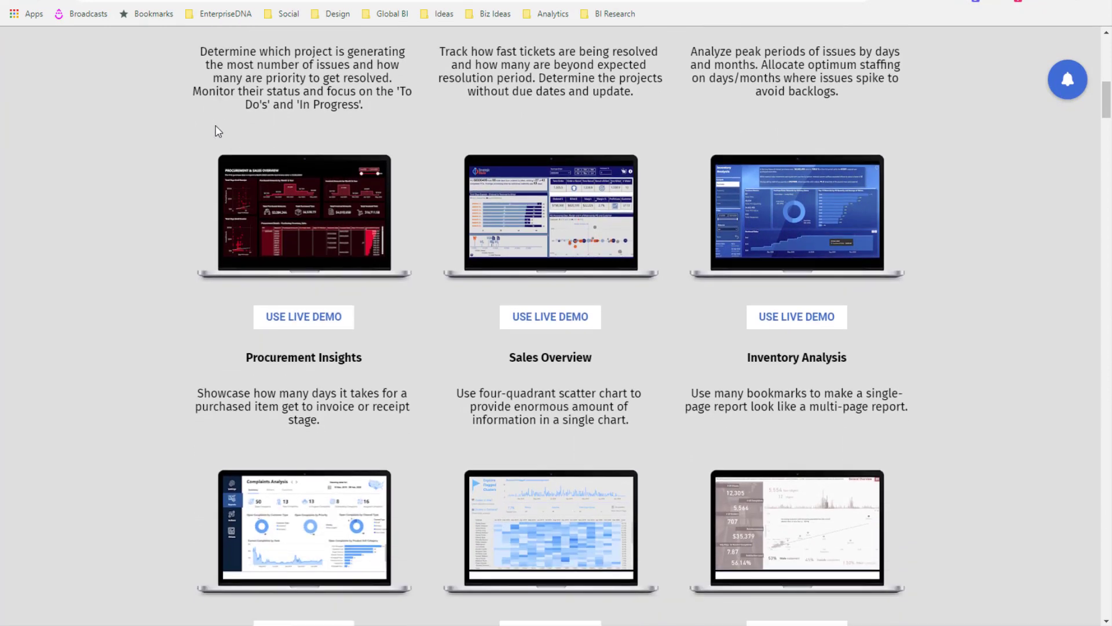
{"action": "scroll", "coordinate": [215, 131], "scroll_direction": "down", "scroll_amount": 2}
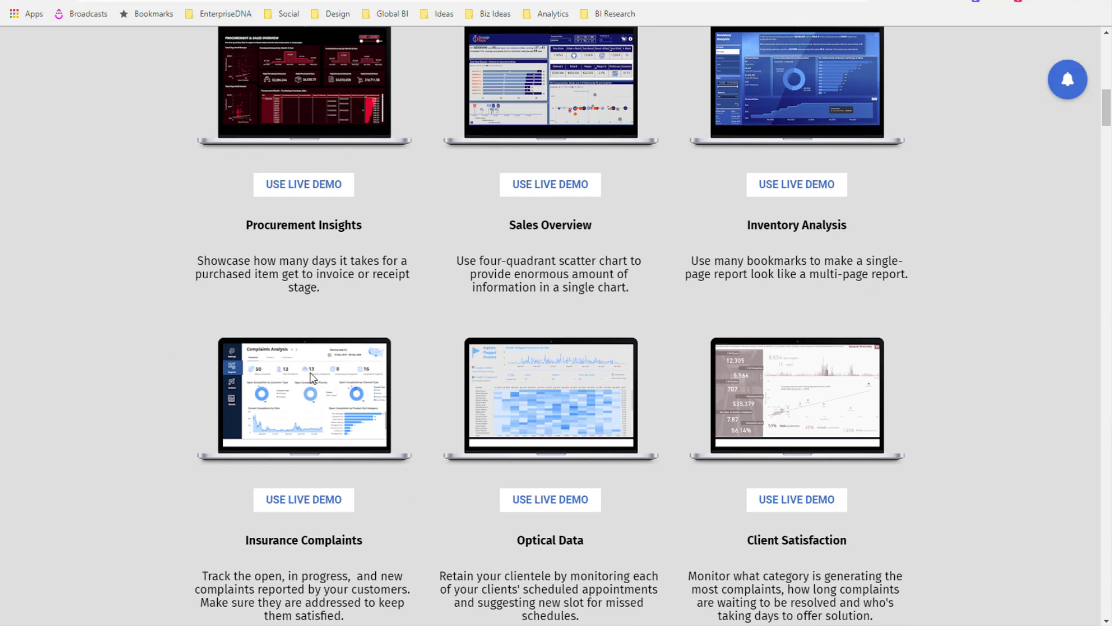
{"action": "scroll", "coordinate": [316, 377], "scroll_direction": "up", "scroll_amount": 2}
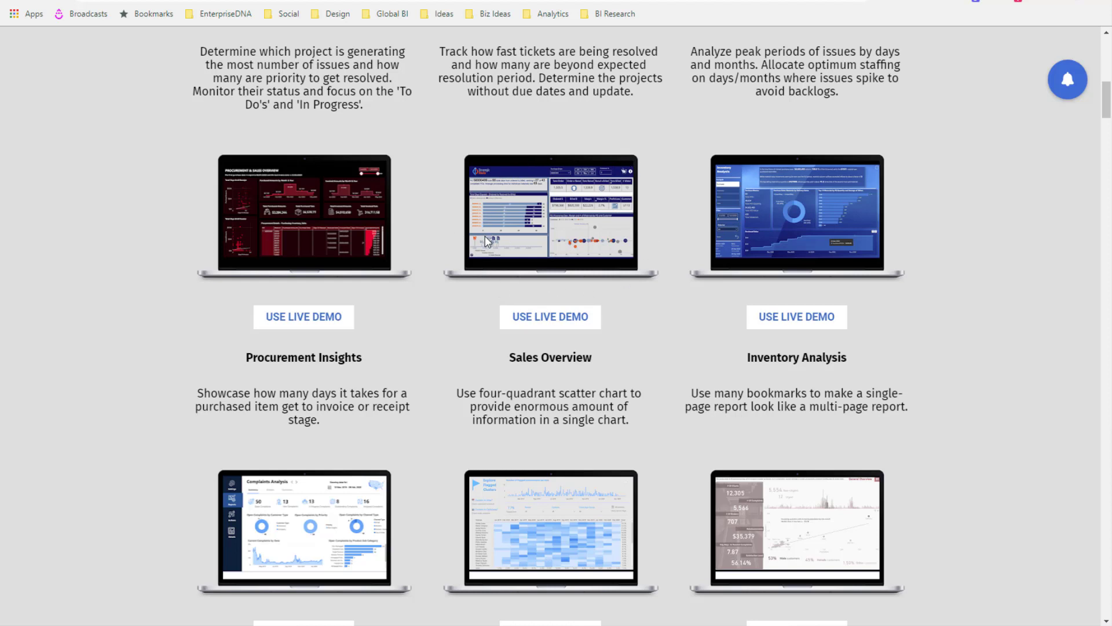
{"action": "scroll", "coordinate": [488, 243], "scroll_direction": "down", "scroll_amount": 2}
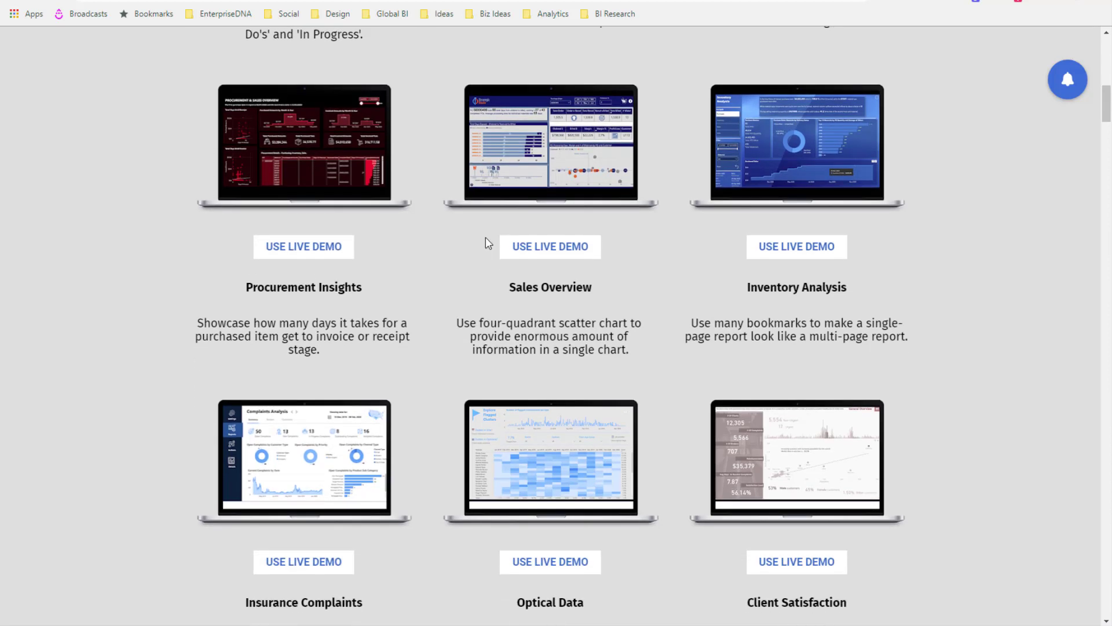
{"action": "scroll", "coordinate": [488, 243], "scroll_direction": "down", "scroll_amount": 5}
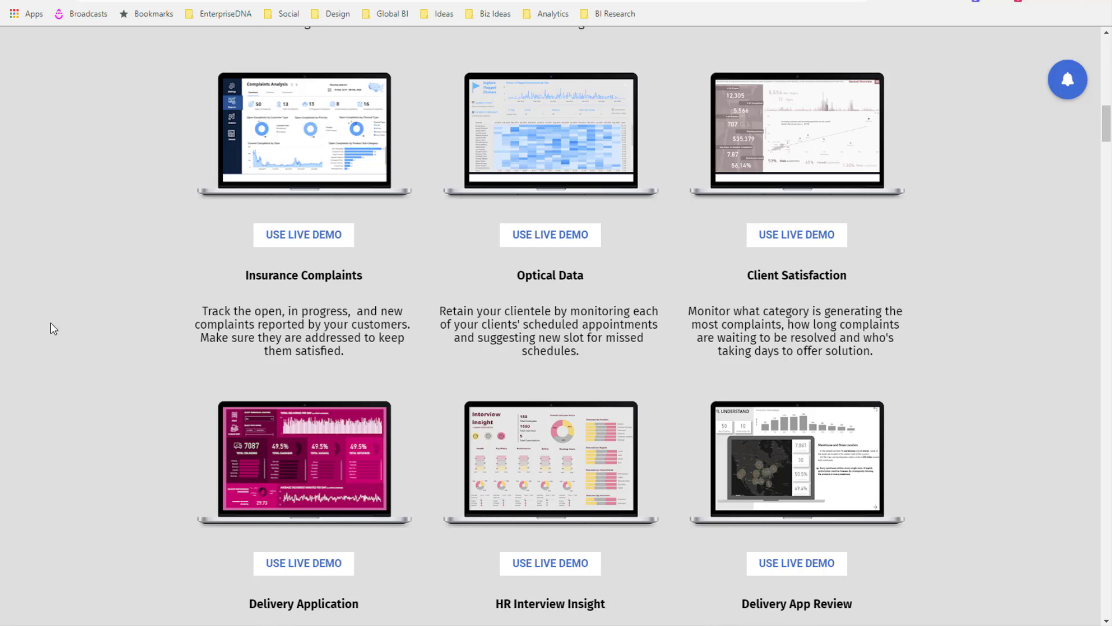
{"action": "scroll", "coordinate": [53, 328], "scroll_direction": "down", "scroll_amount": 2}
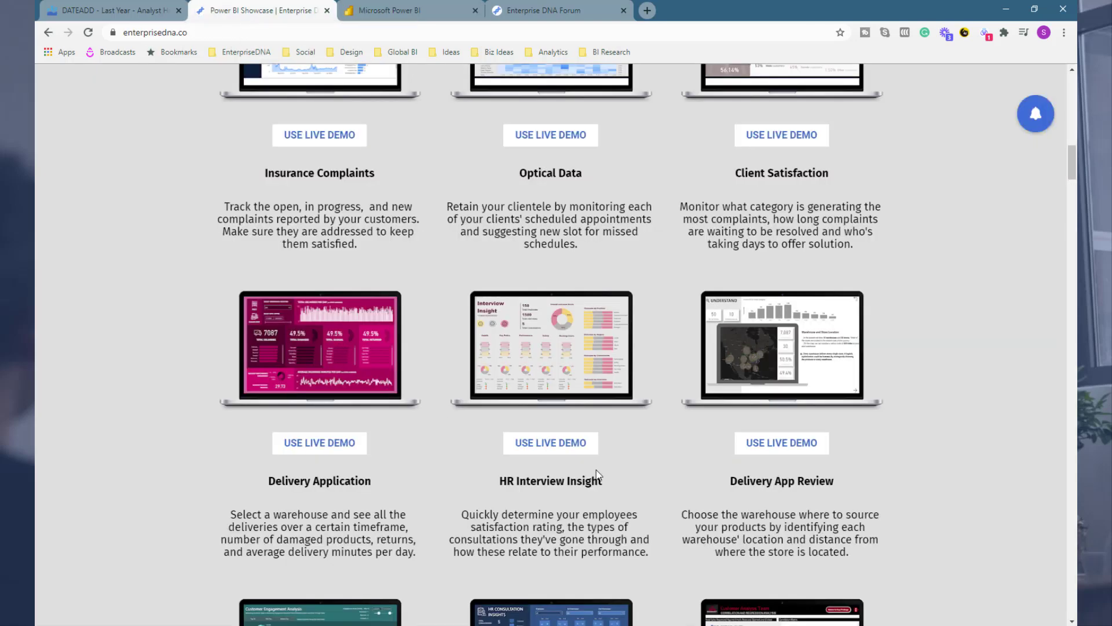
{"action": "scroll", "coordinate": [204, 446], "scroll_direction": "down", "scroll_amount": 1}
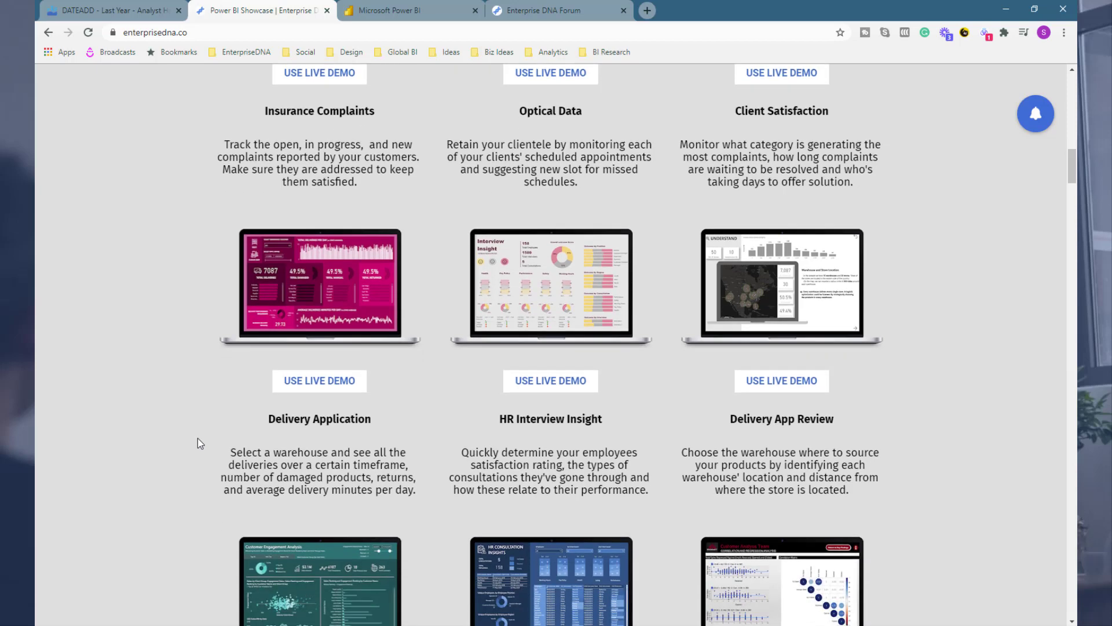
{"action": "scroll", "coordinate": [170, 207], "scroll_direction": "up", "scroll_amount": 8}
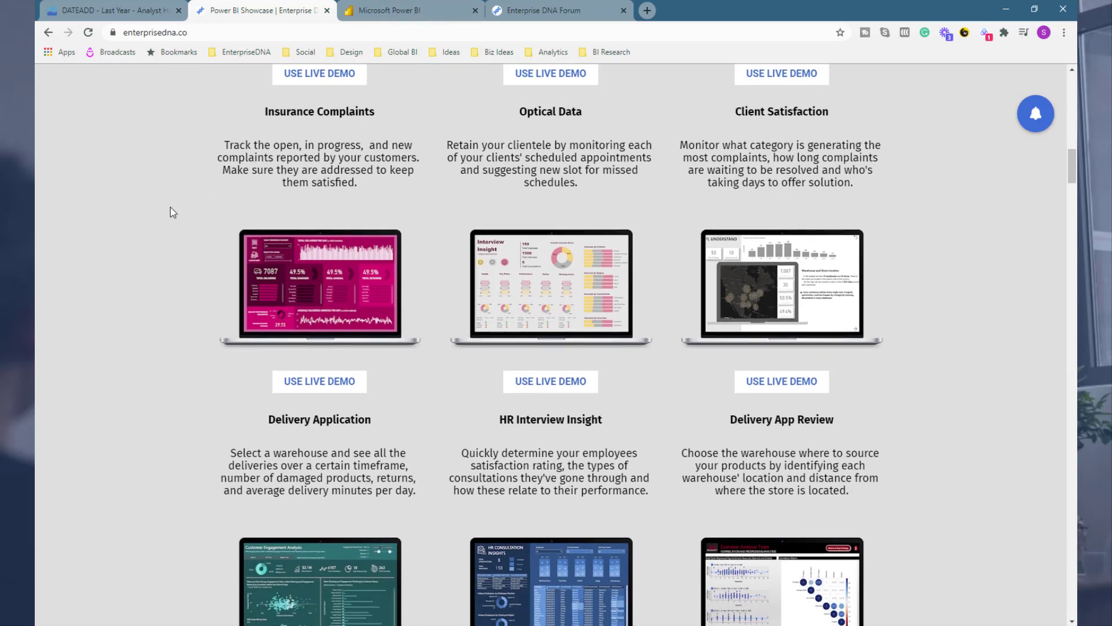
{"action": "scroll", "coordinate": [170, 207], "scroll_direction": "up", "scroll_amount": 3}
{"action": "scroll", "coordinate": [171, 207], "scroll_direction": "up", "scroll_amount": 5}
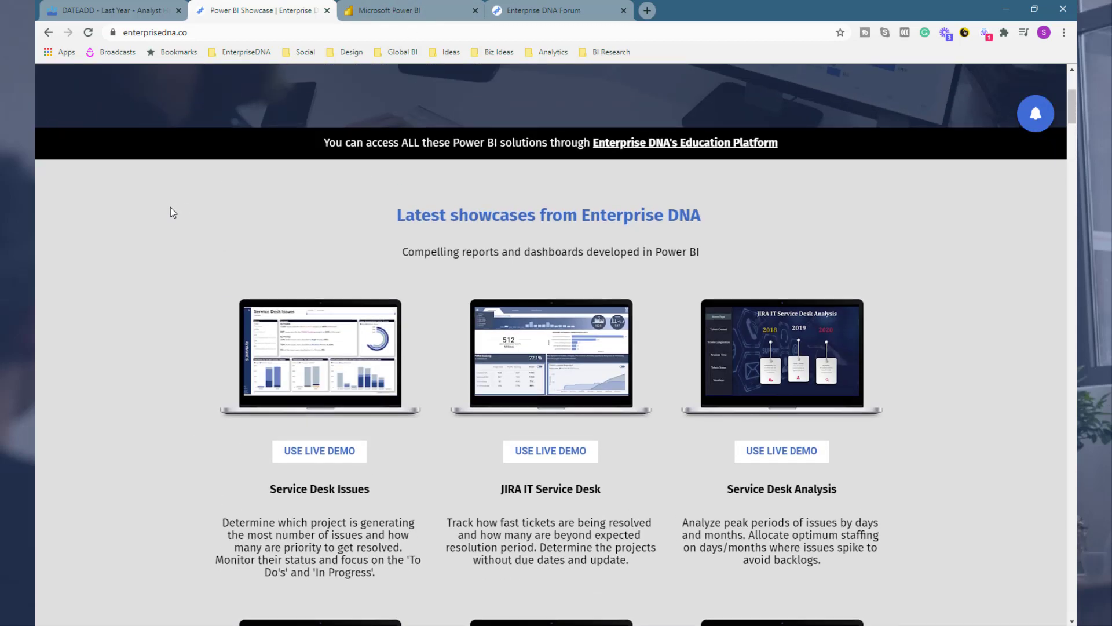
{"action": "scroll", "coordinate": [170, 207], "scroll_direction": "up", "scroll_amount": 4}
{"action": "scroll", "coordinate": [170, 207], "scroll_direction": "up", "scroll_amount": 1}
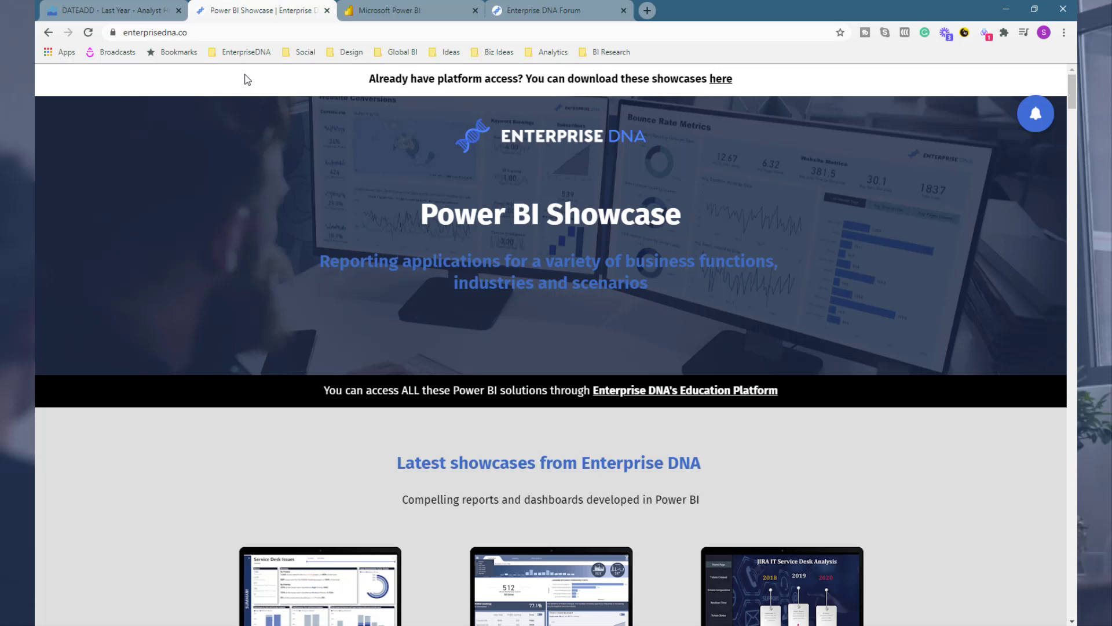
Step: In the Delivery Application report, try lowest-first sorting and a 2/10–4/6 date range, then reset to highest-first
{"action": "left_click", "coordinate": [408, 10]}
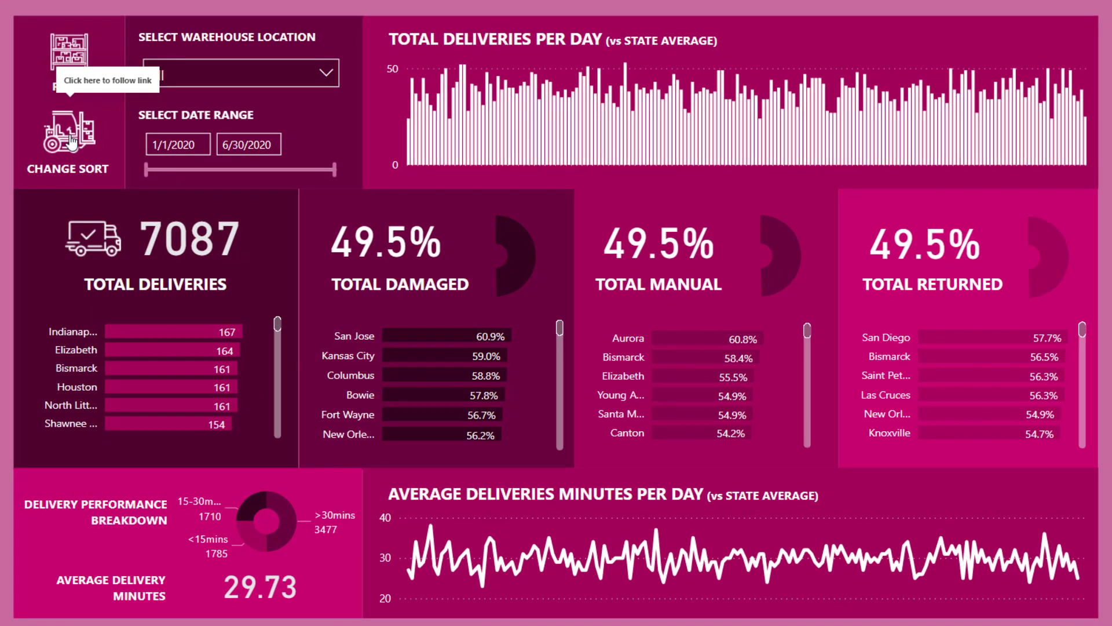
{"action": "left_click", "coordinate": [70, 142]}
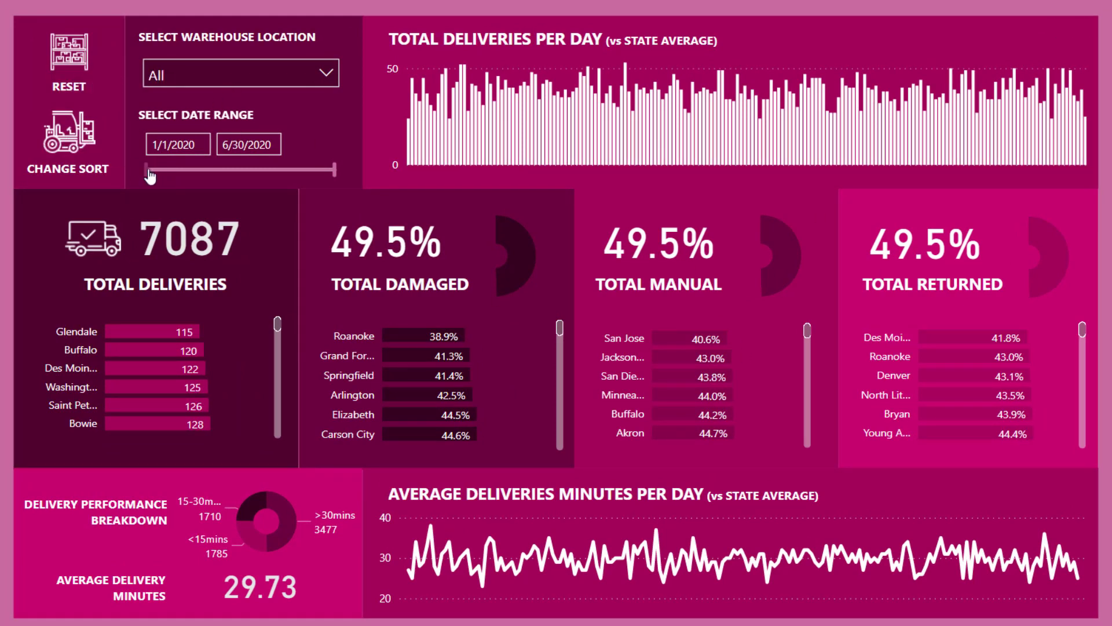
{"action": "left_click_drag", "start_coordinate": [148, 168], "coordinate": [189, 169]}
{"action": "left_click_drag", "start_coordinate": [335, 169], "coordinate": [246, 169]}
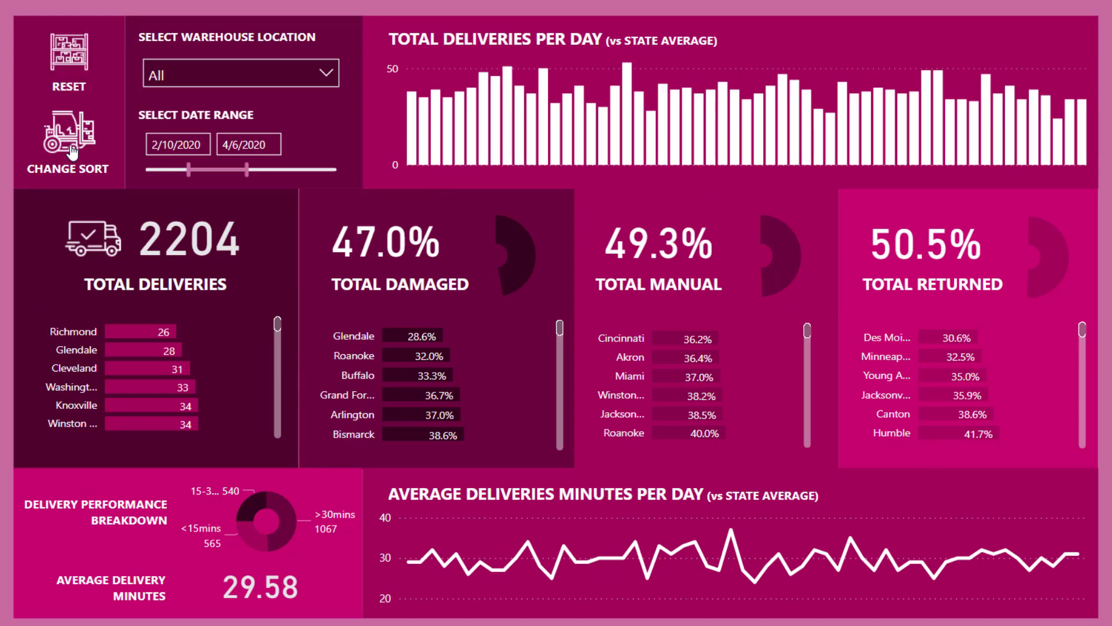
{"action": "left_click", "coordinate": [70, 51]}
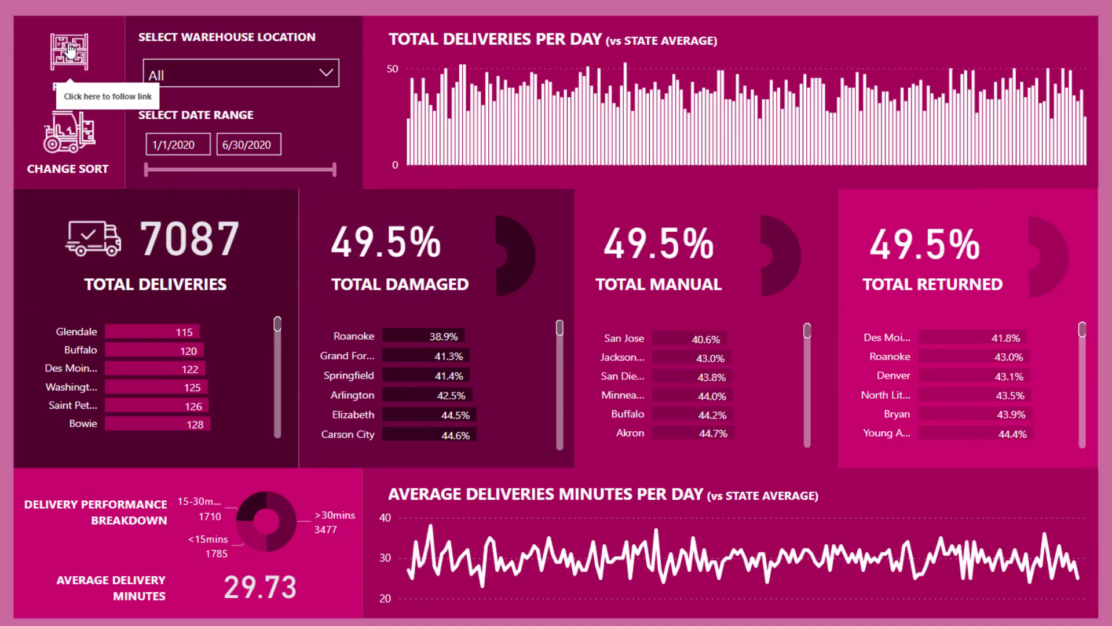
{"action": "left_click", "coordinate": [70, 51]}
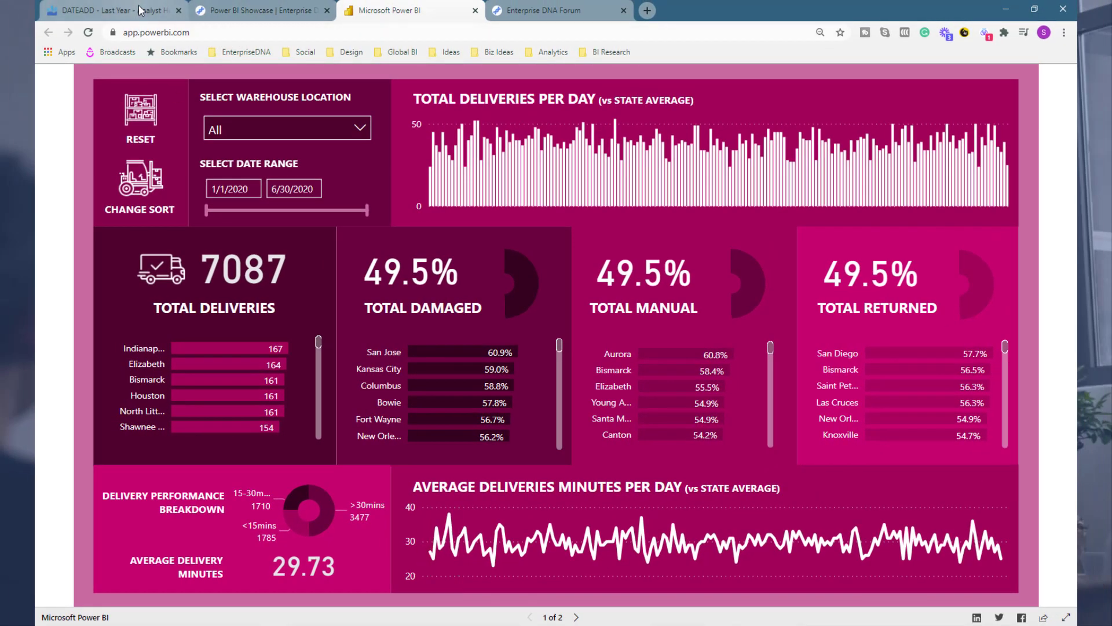
Step: In Analyst Hub, go via Apps Center to the Community Documents page, browse its cards, and select the address
{"action": "left_click", "coordinate": [139, 9]}
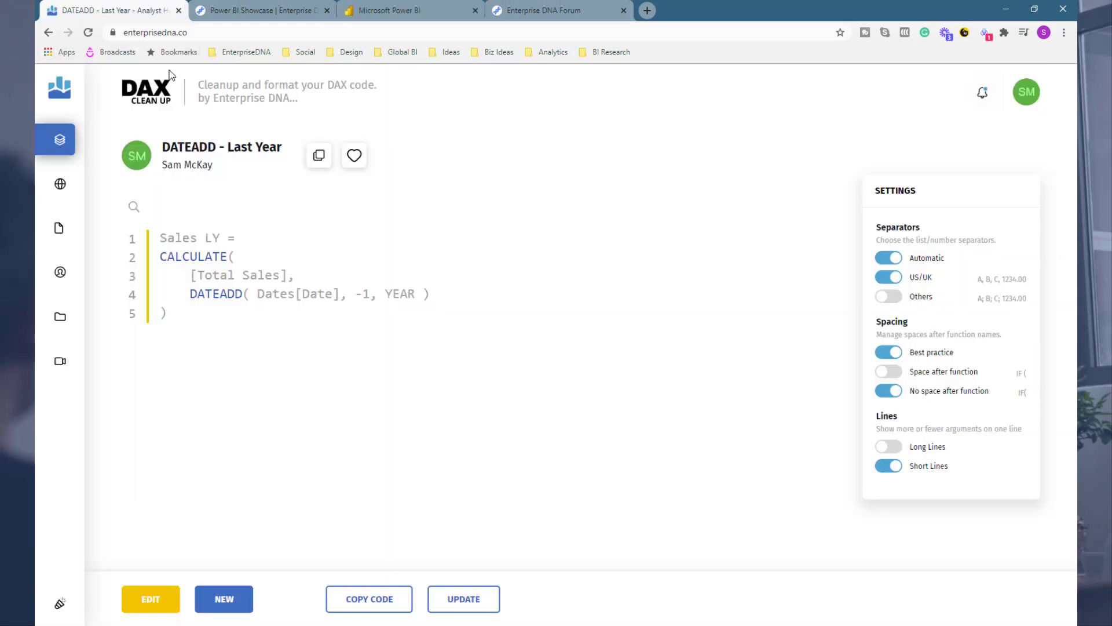
{"action": "left_click", "coordinate": [60, 139]}
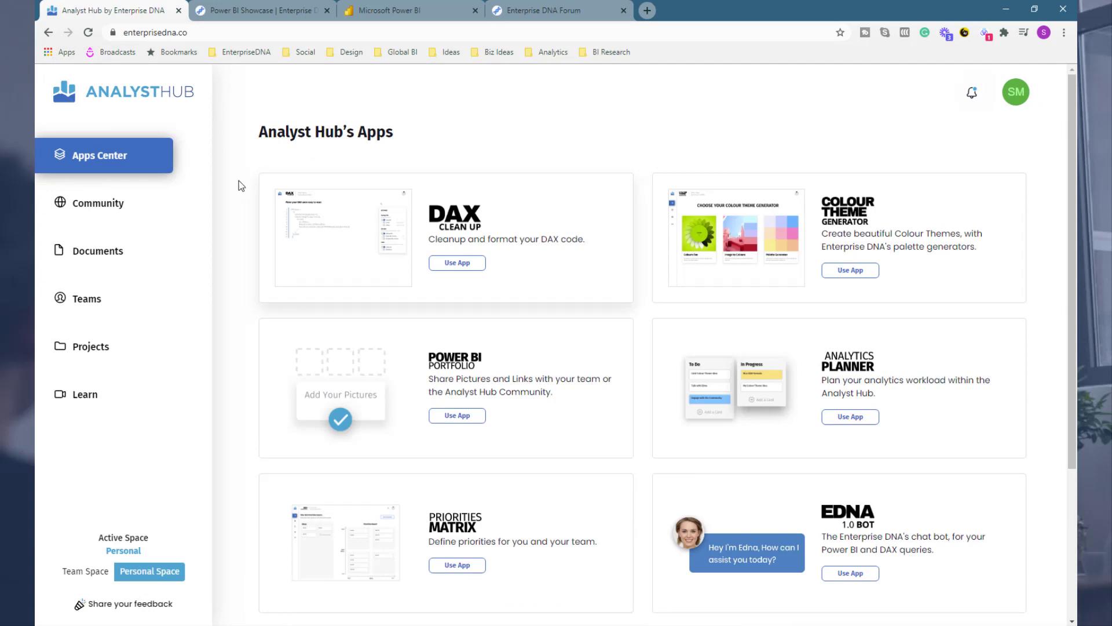
{"action": "left_click", "coordinate": [126, 220]}
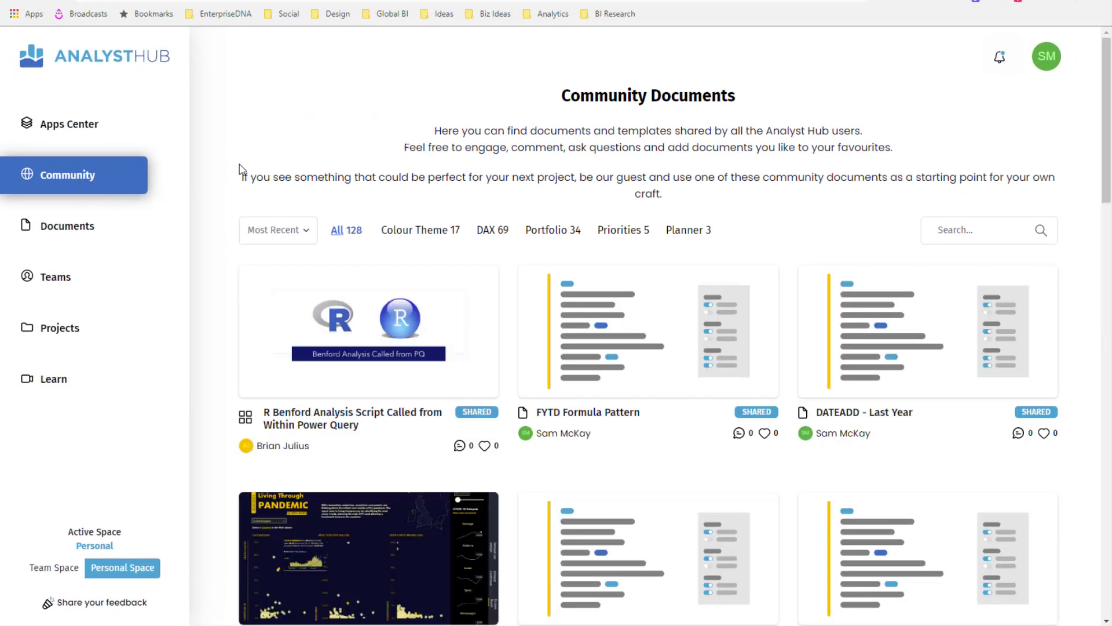
{"action": "scroll", "coordinate": [241, 170], "scroll_direction": "down", "scroll_amount": 2}
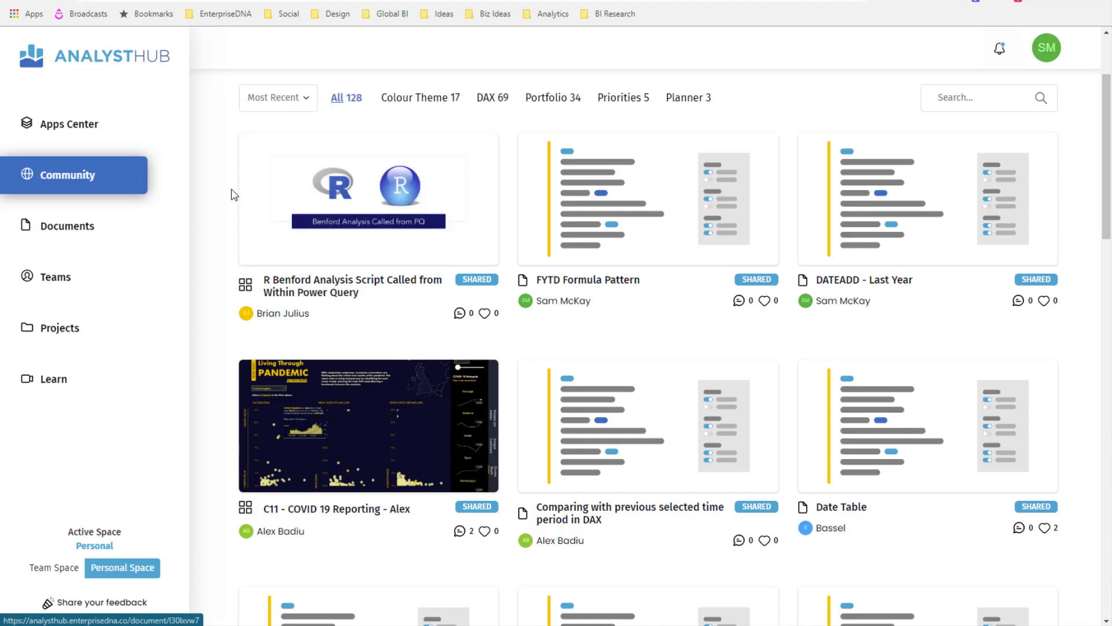
{"action": "scroll", "coordinate": [380, 332], "scroll_direction": "down", "scroll_amount": 1}
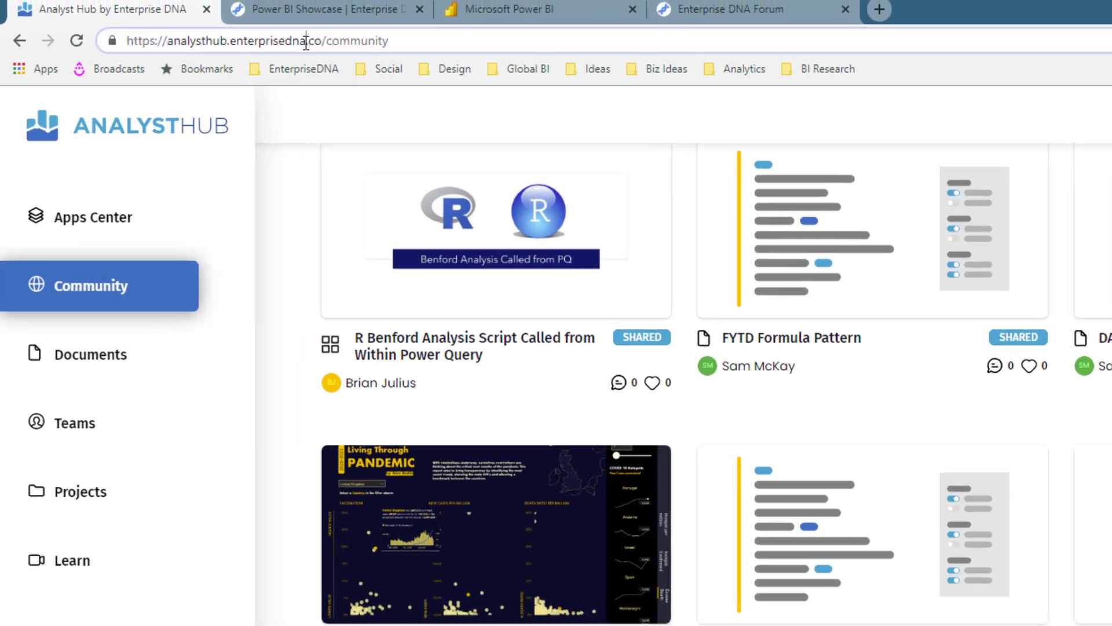
{"action": "left_click", "coordinate": [245, 48]}
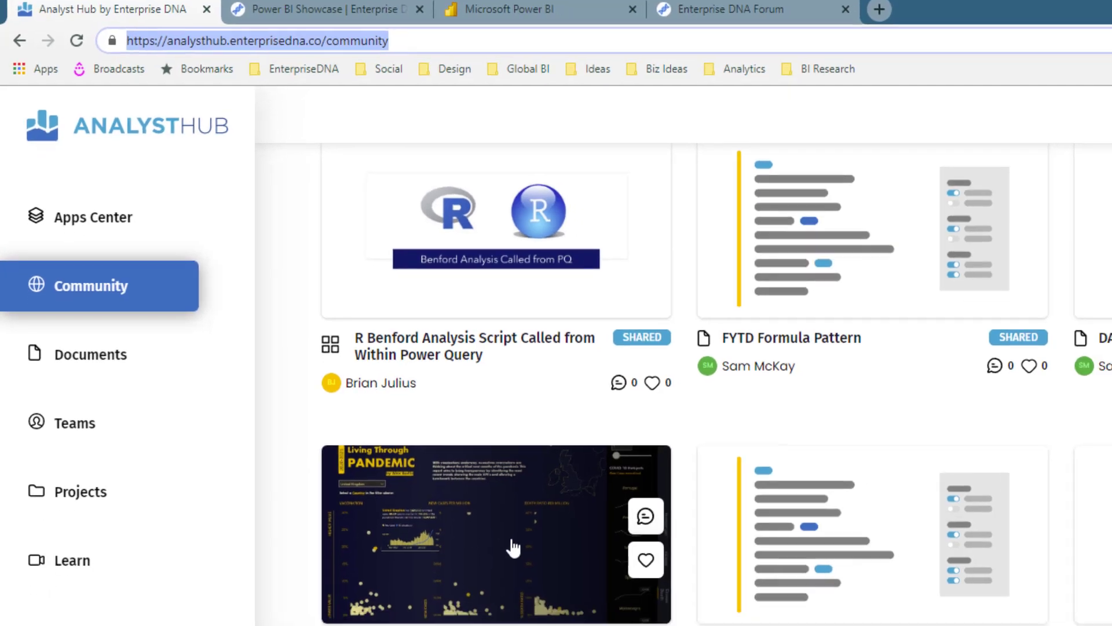
Step: Open the COVID 19 Reporting entry and open its Project Link in a new tab
{"action": "left_click", "coordinate": [398, 392]}
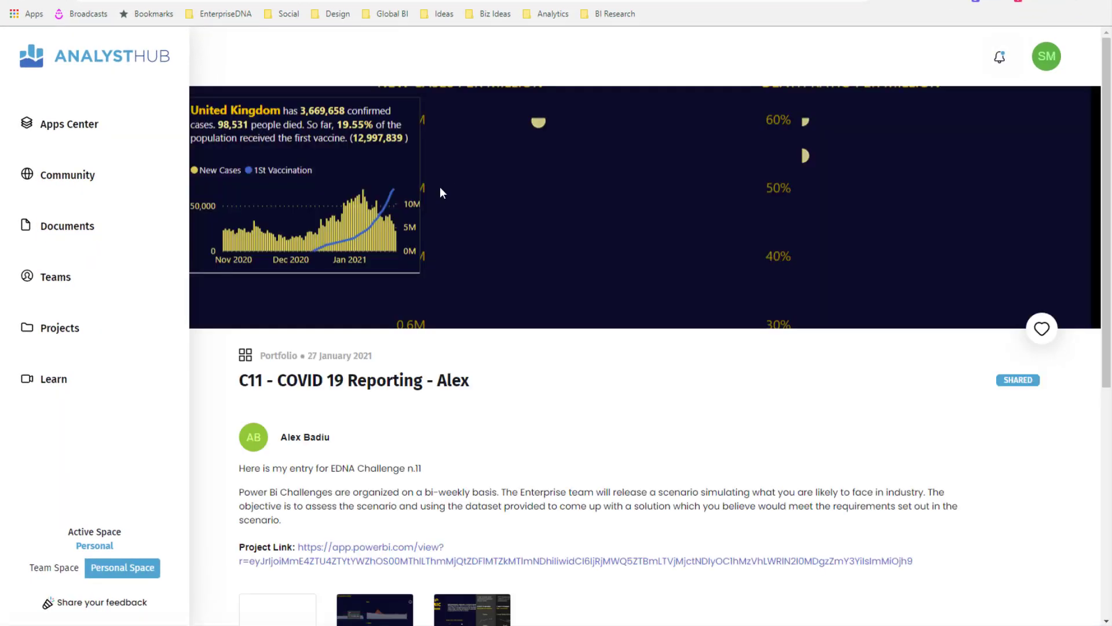
{"action": "scroll", "coordinate": [463, 362], "scroll_direction": "down", "scroll_amount": 5}
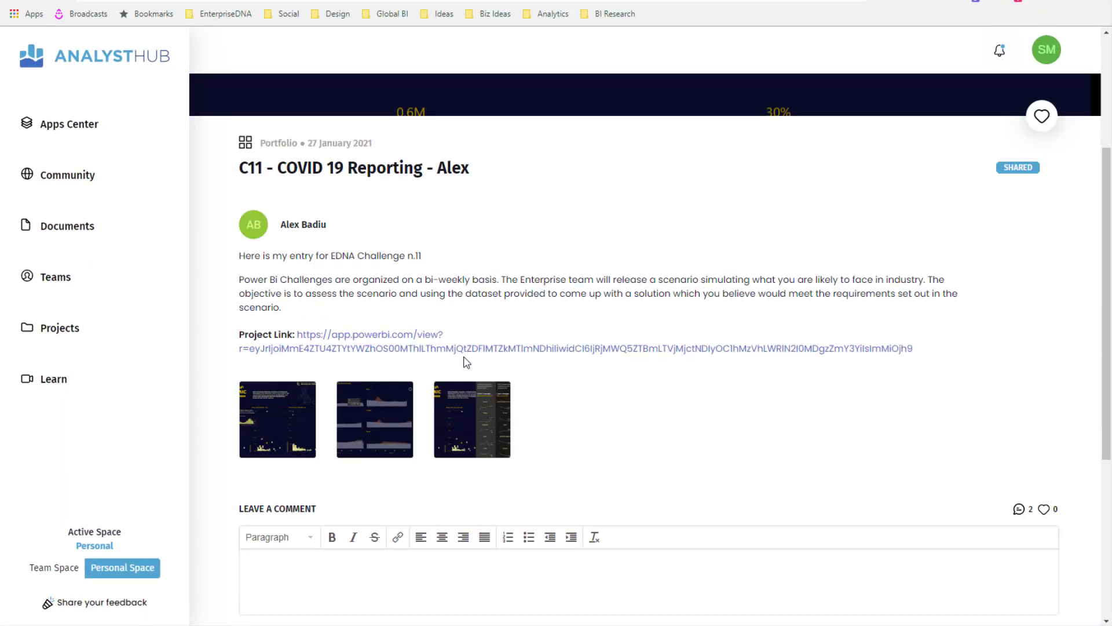
{"action": "right_click", "coordinate": [405, 284]}
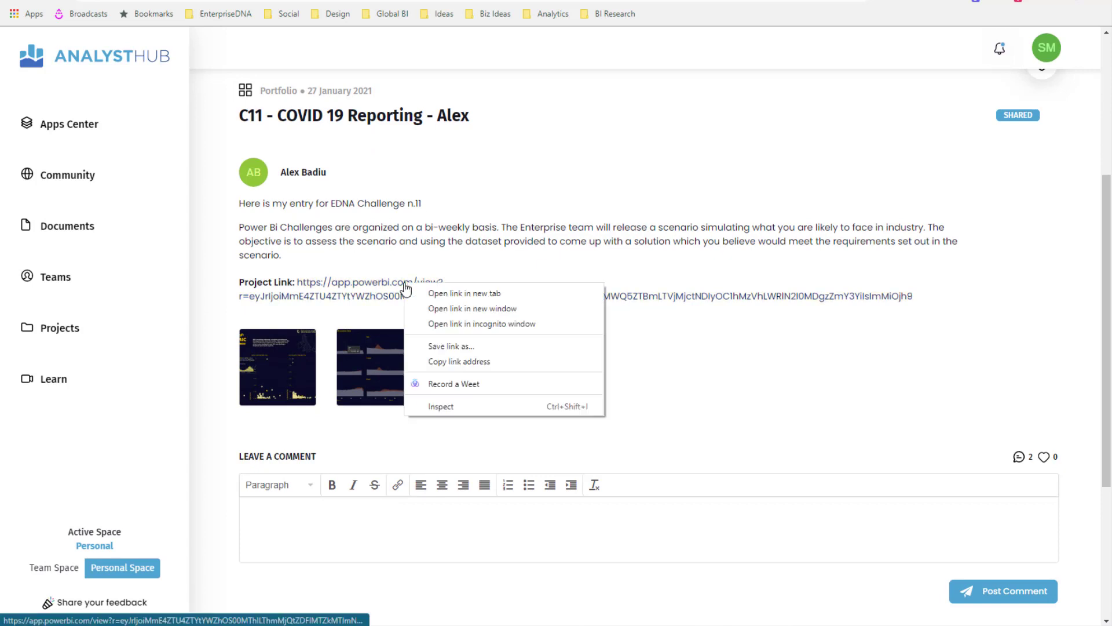
{"action": "left_click", "coordinate": [452, 291]}
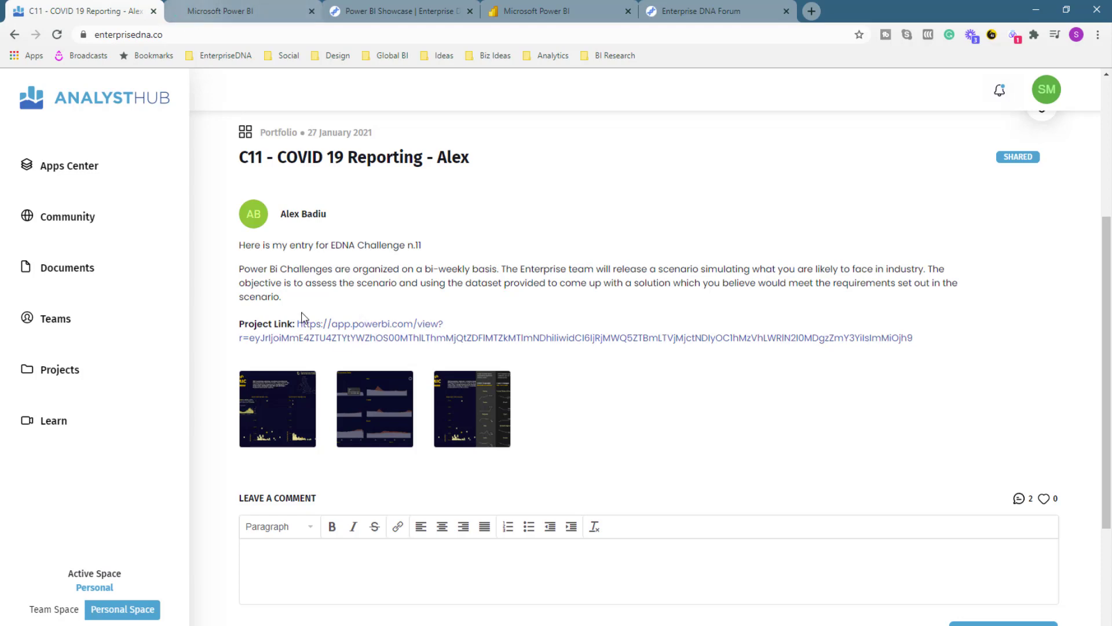
Step: Browse the three enlarged report screenshots, then switch to the Living Through Pandemic tab
{"action": "left_click", "coordinate": [286, 406]}
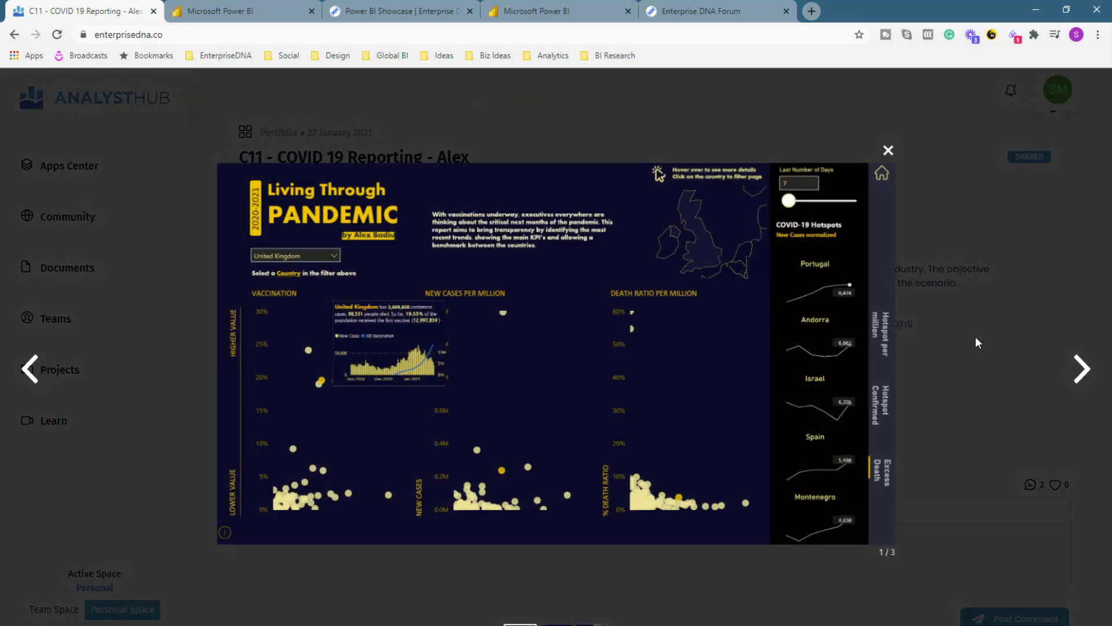
{"action": "left_click", "coordinate": [1080, 371]}
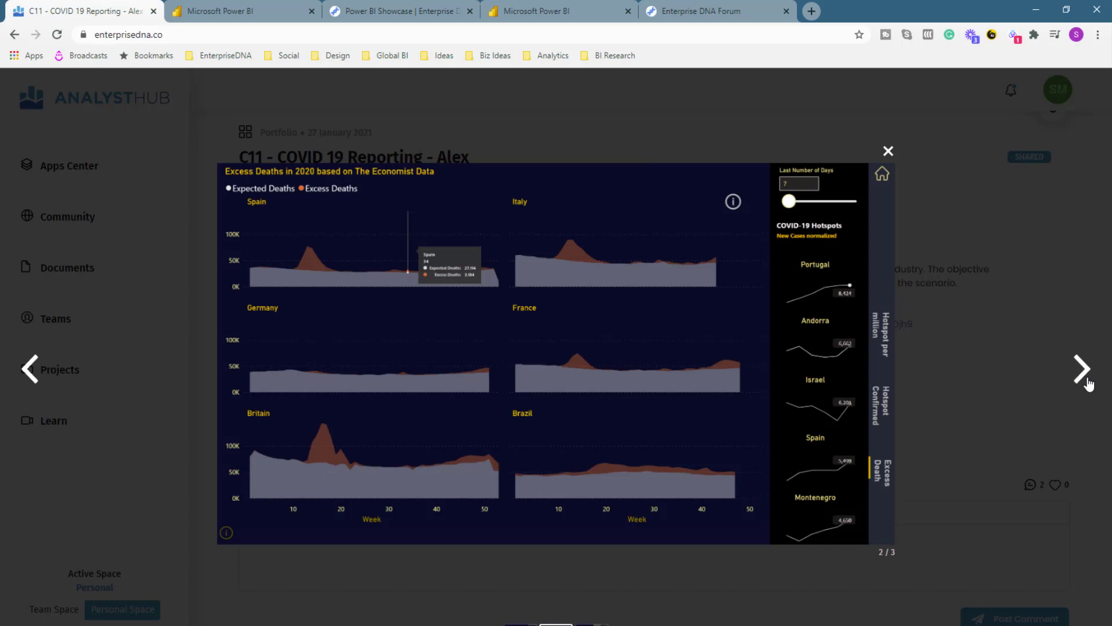
{"action": "left_click", "coordinate": [1087, 383]}
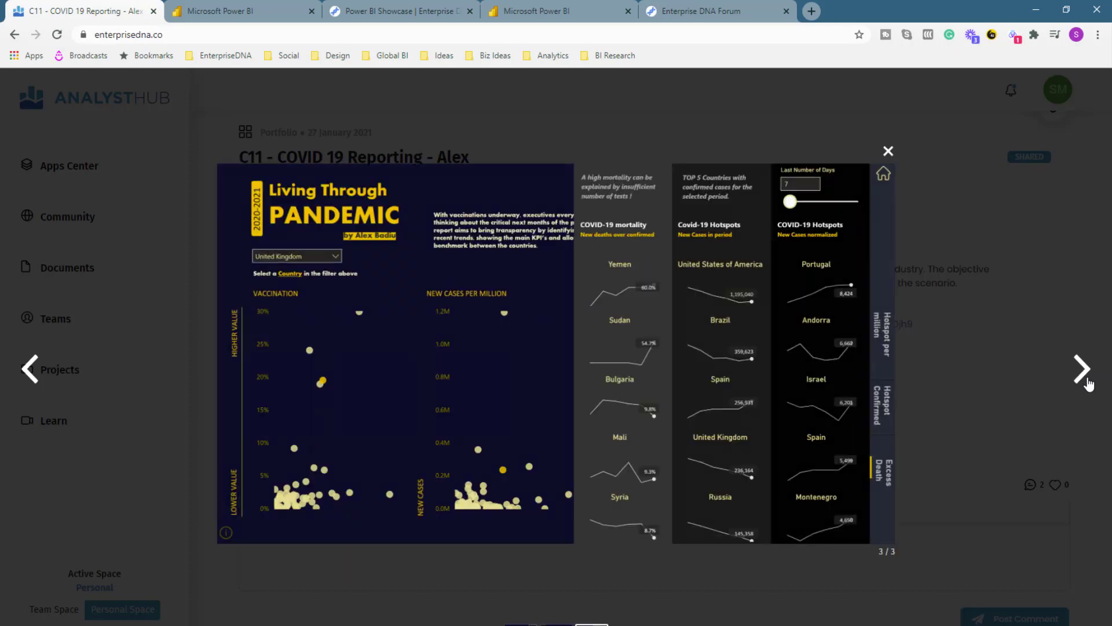
{"action": "left_click", "coordinate": [888, 151]}
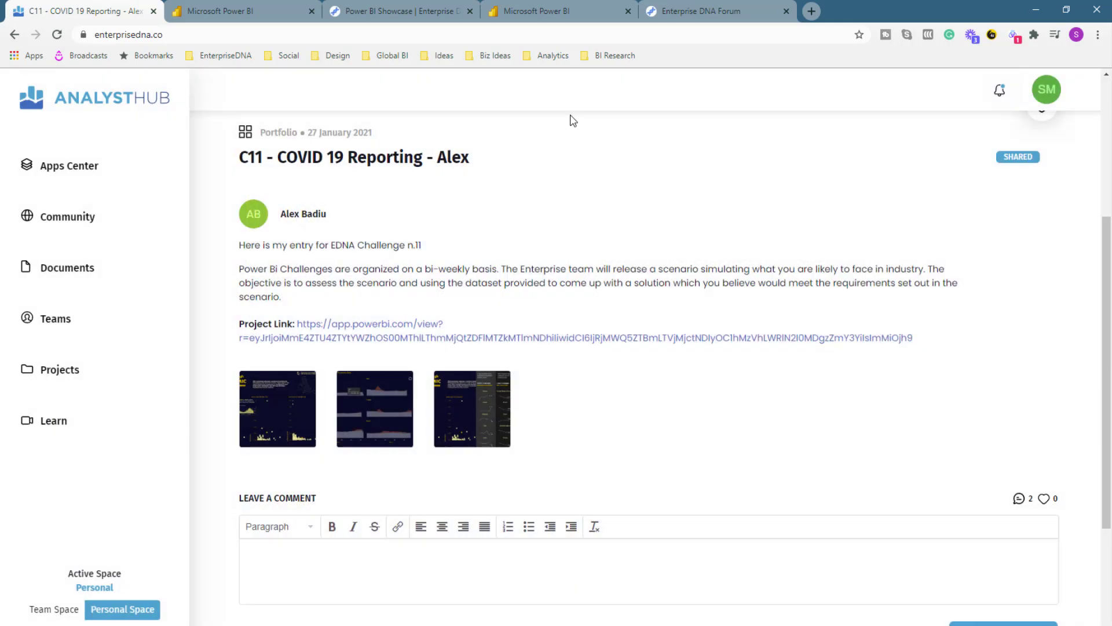
{"action": "key", "text": "ctrl+Tab"}
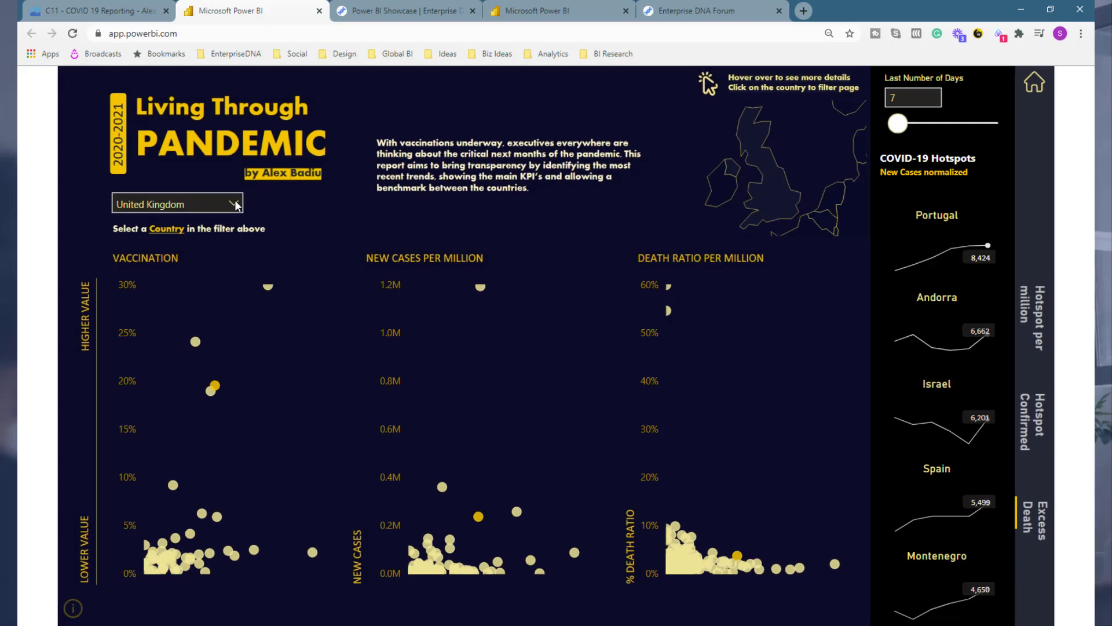
Step: Set the Country slicer to Andorra and the Last Number of Days slider to 203
{"action": "left_click", "coordinate": [225, 210]}
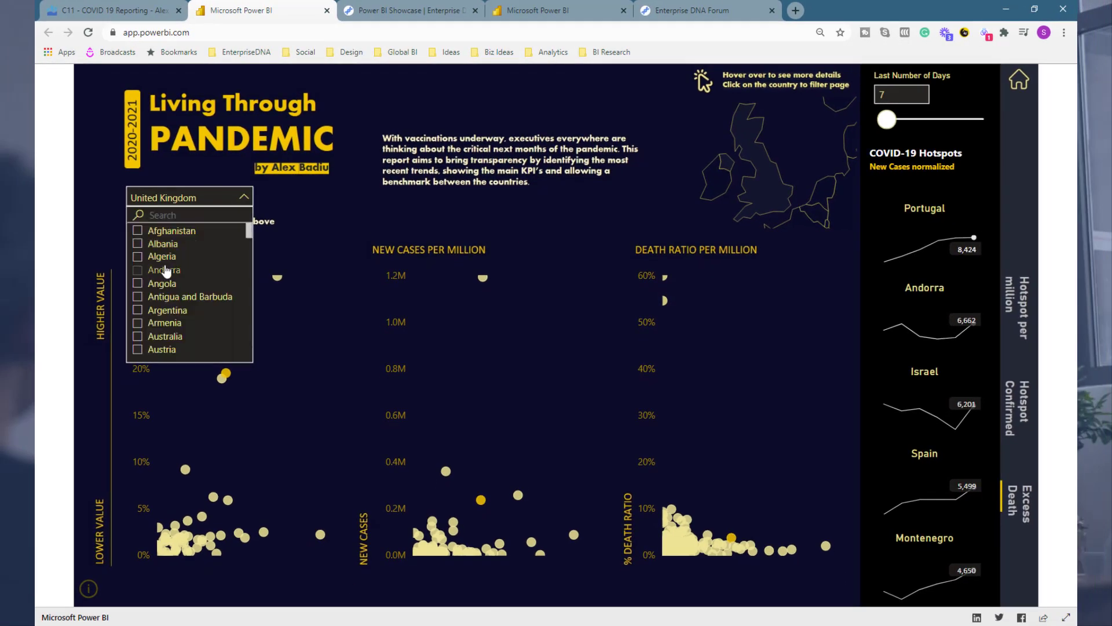
{"action": "left_click", "coordinate": [163, 270]}
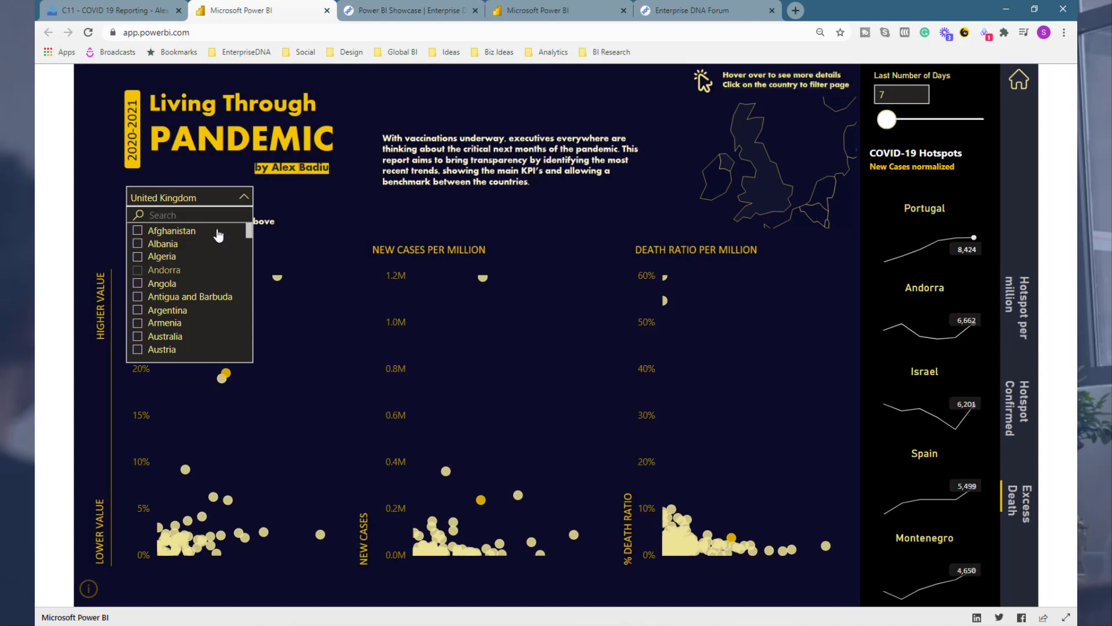
{"action": "left_click", "coordinate": [244, 198]}
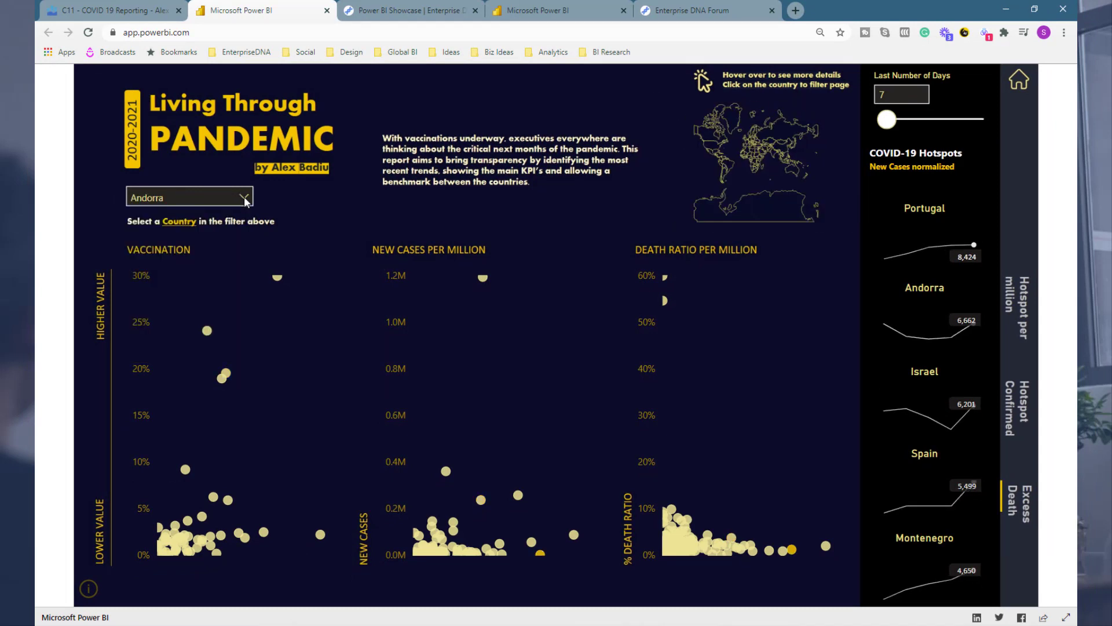
{"action": "left_click_drag", "start_coordinate": [886, 120], "coordinate": [946, 126]}
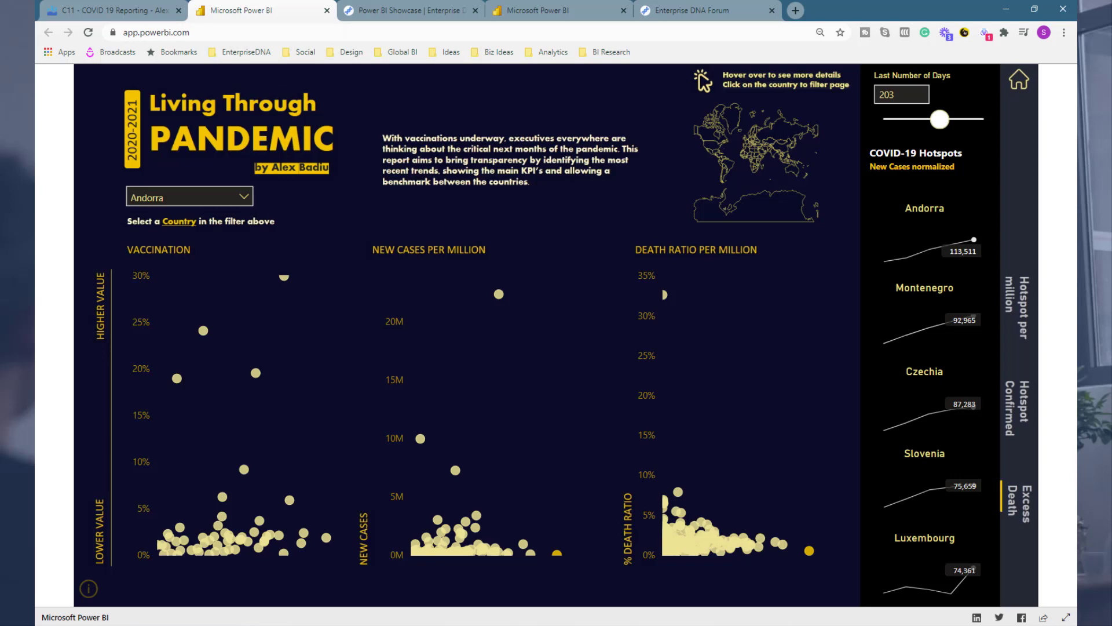
Step: Return to the Power BI Desktop window showing the Regional Analysis Regions page
{"action": "left_click", "coordinate": [454, 601]}
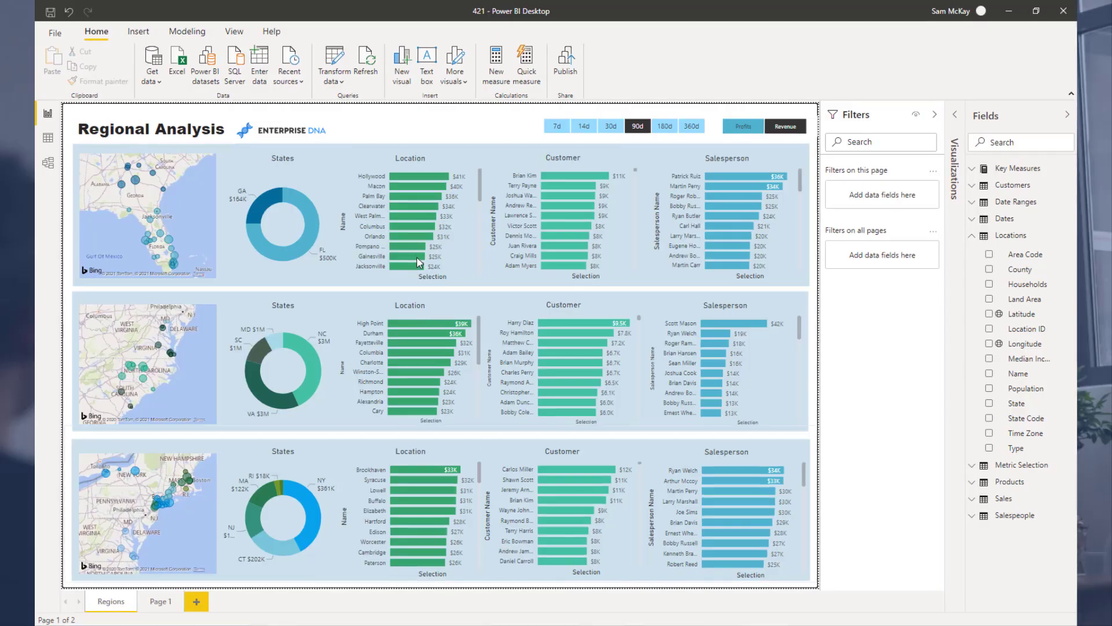